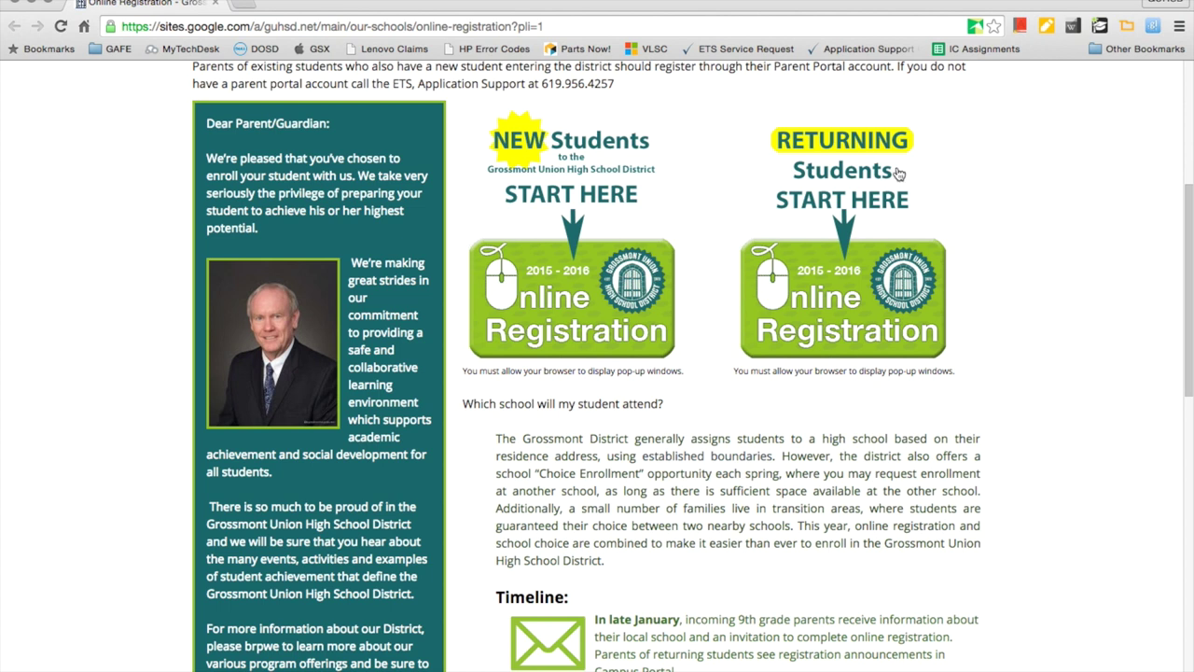
Open the RETURNING Students registration page and scroll through its Parent Guide browser tips.
left_click(842, 324)
scroll(840, 323, "down", 3)
scroll(842, 323, "down", 1)
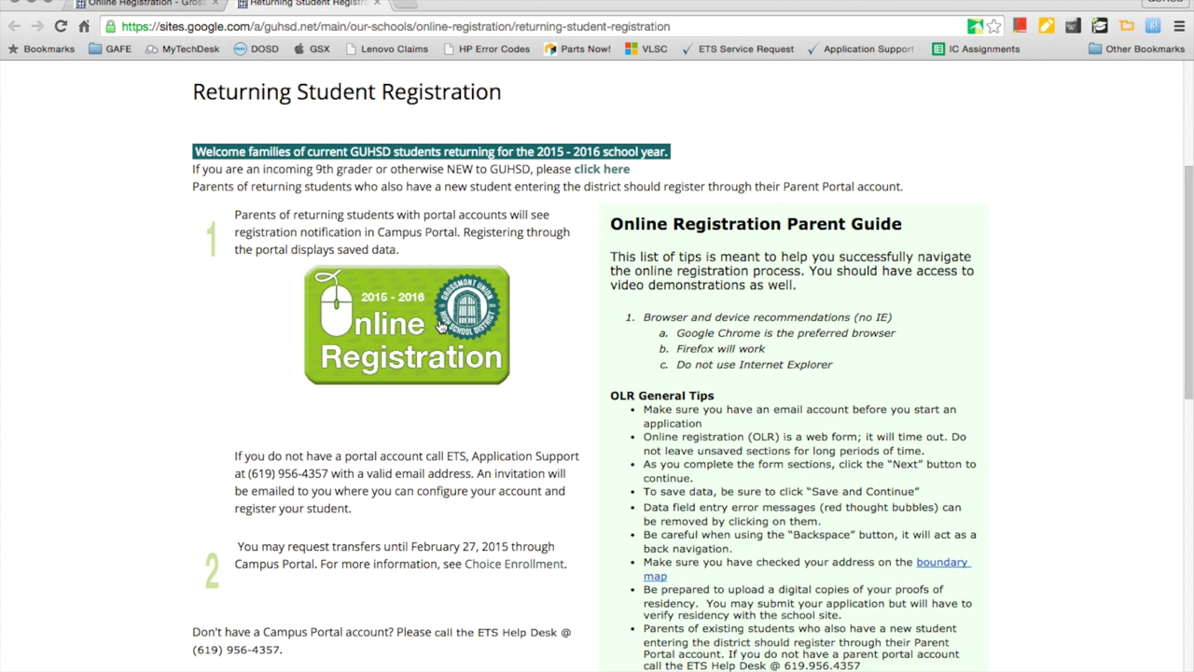
Sign in to the Campus Portal with the parent's username and password, then open the annual registration message.
left_click(441, 326)
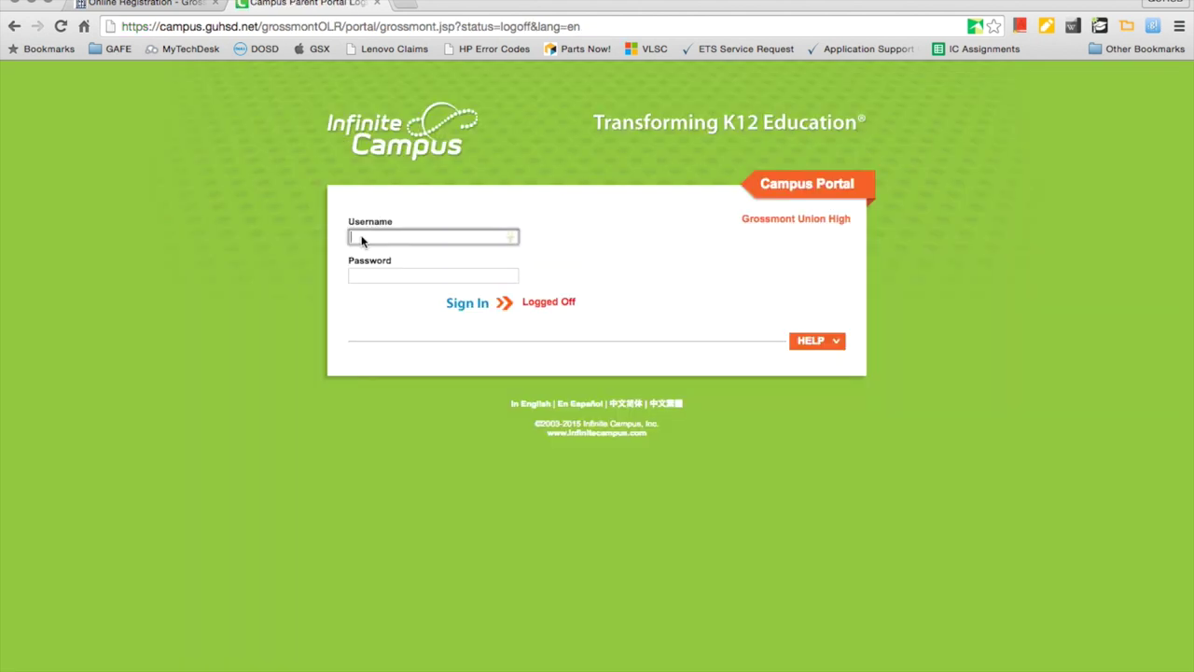
key("Tab")
type("••••••••••")
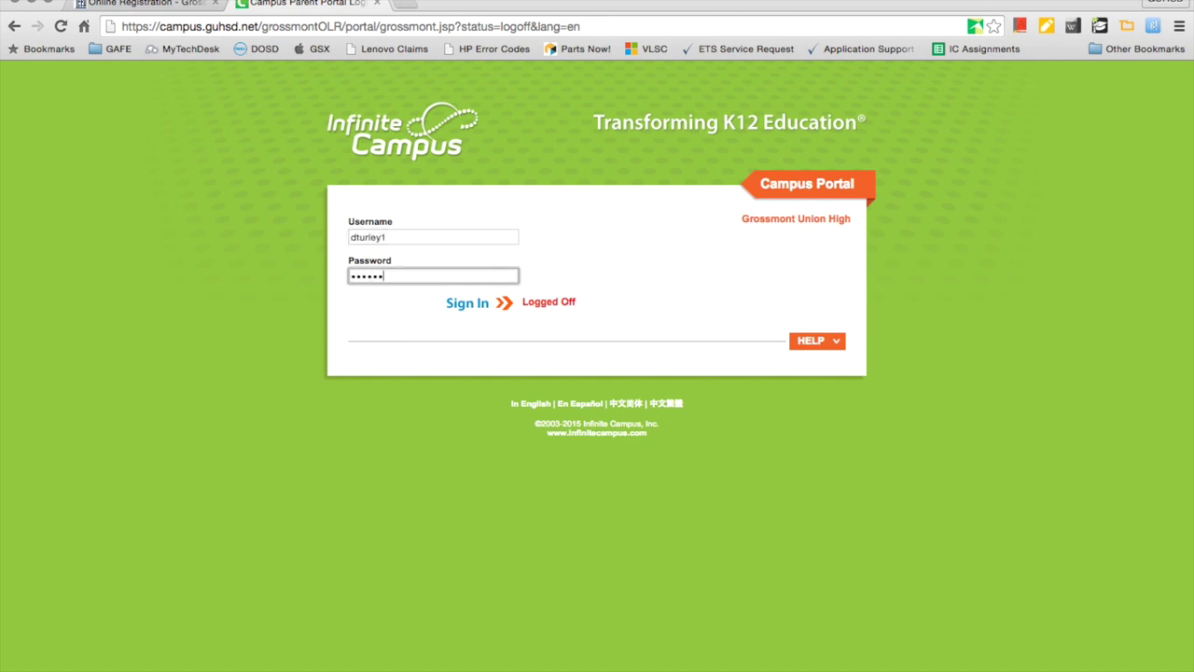
key("Return")
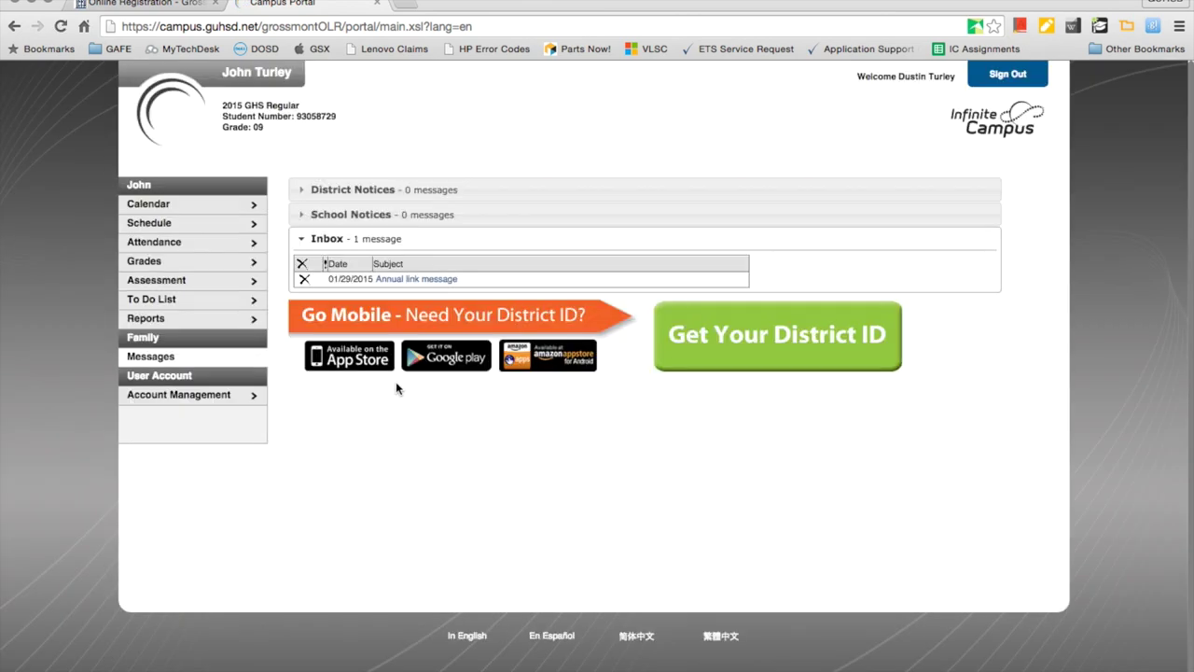
left_click(395, 279)
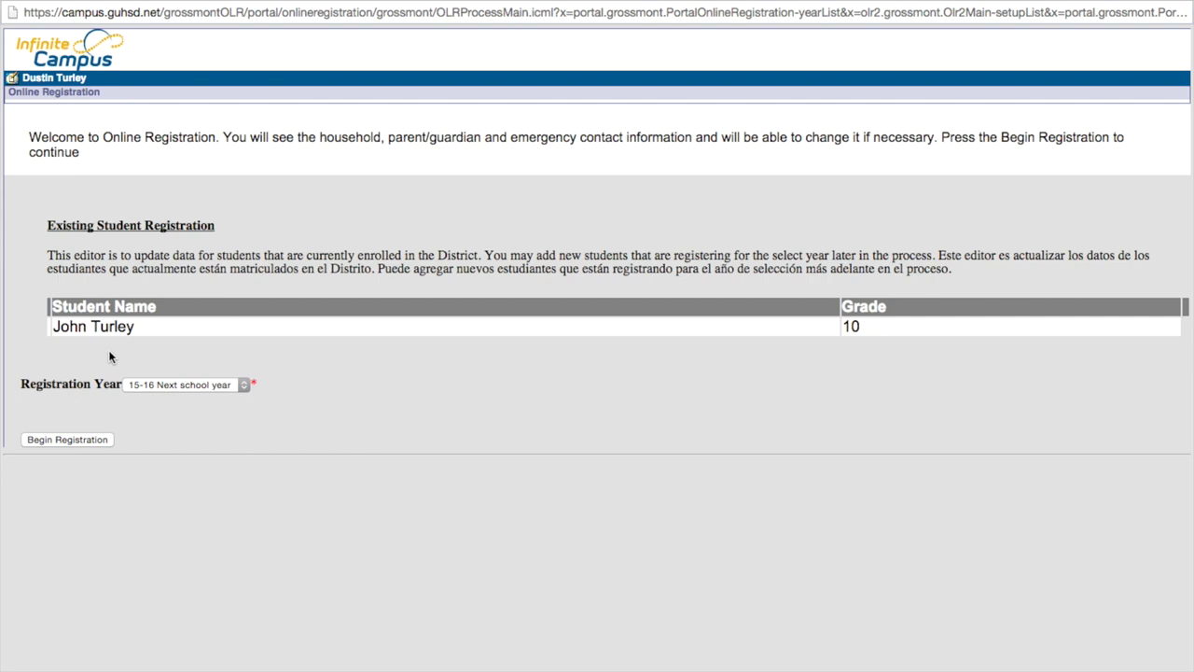
Keep 15-16 Next school year as the registration year and begin the registration.
left_click(239, 386)
left_click(238, 385)
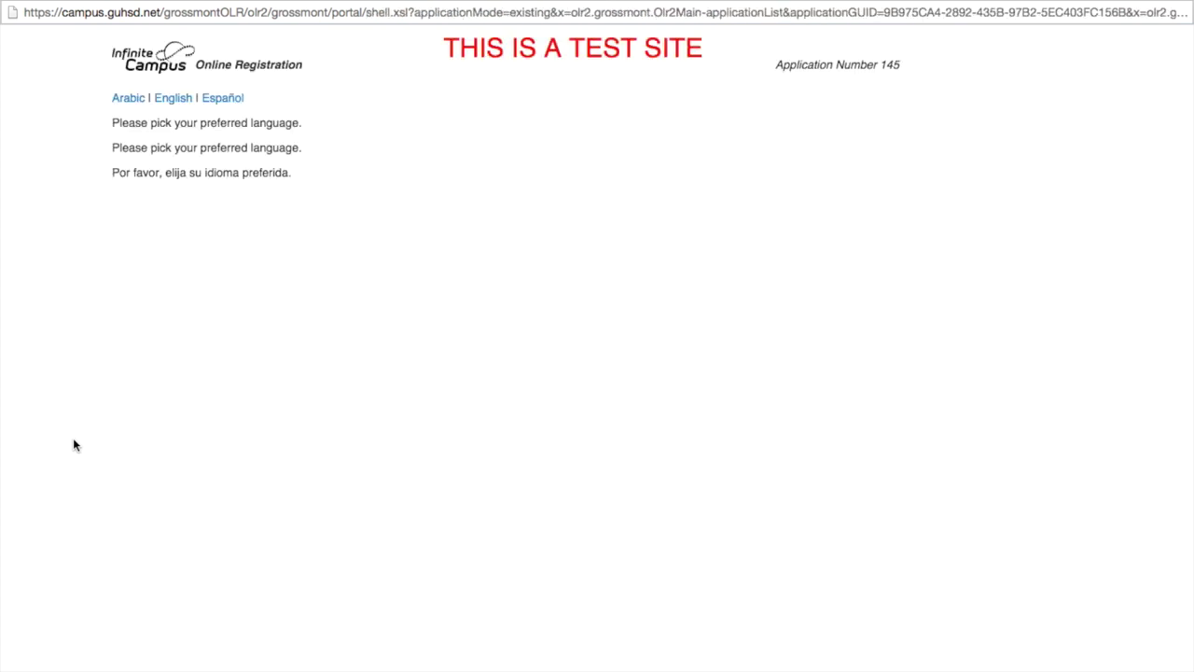
Choose English, sign the attestation with the parent's full name, and begin the registration form.
left_click(174, 100)
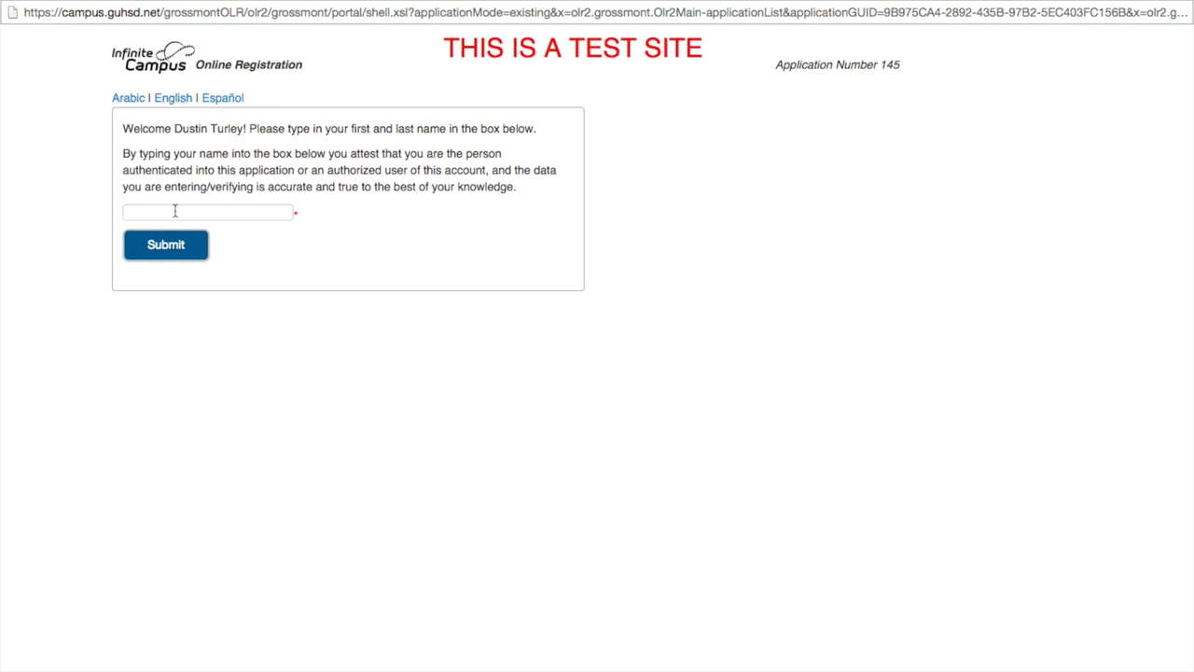
left_click(176, 209)
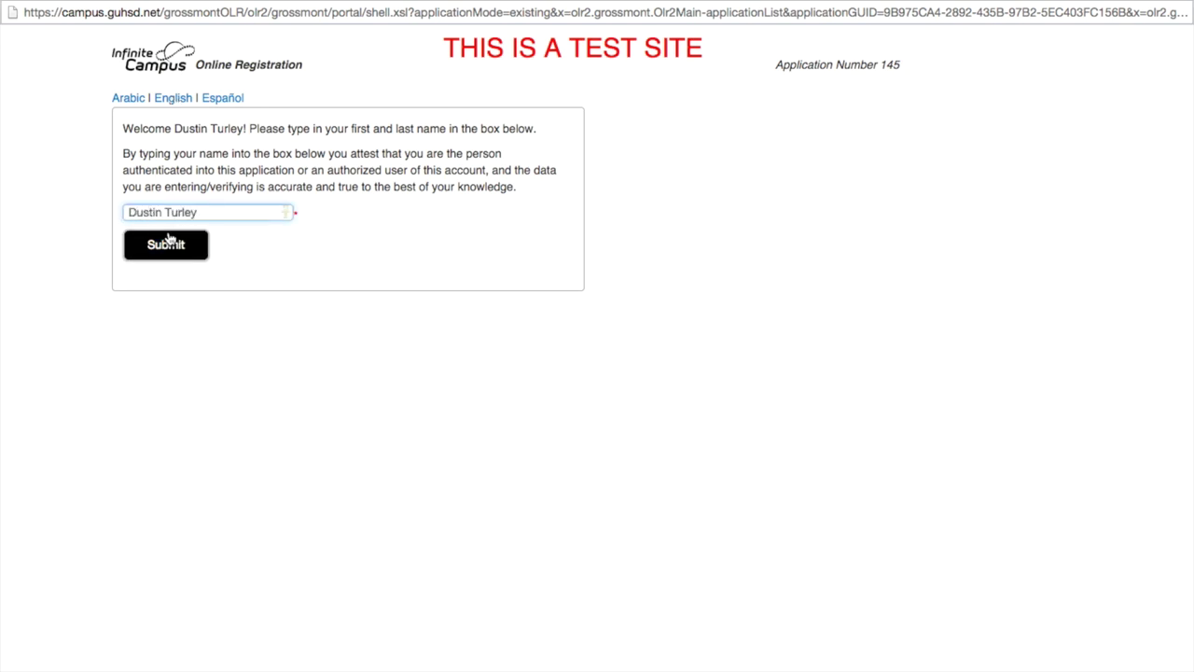
left_click(167, 244)
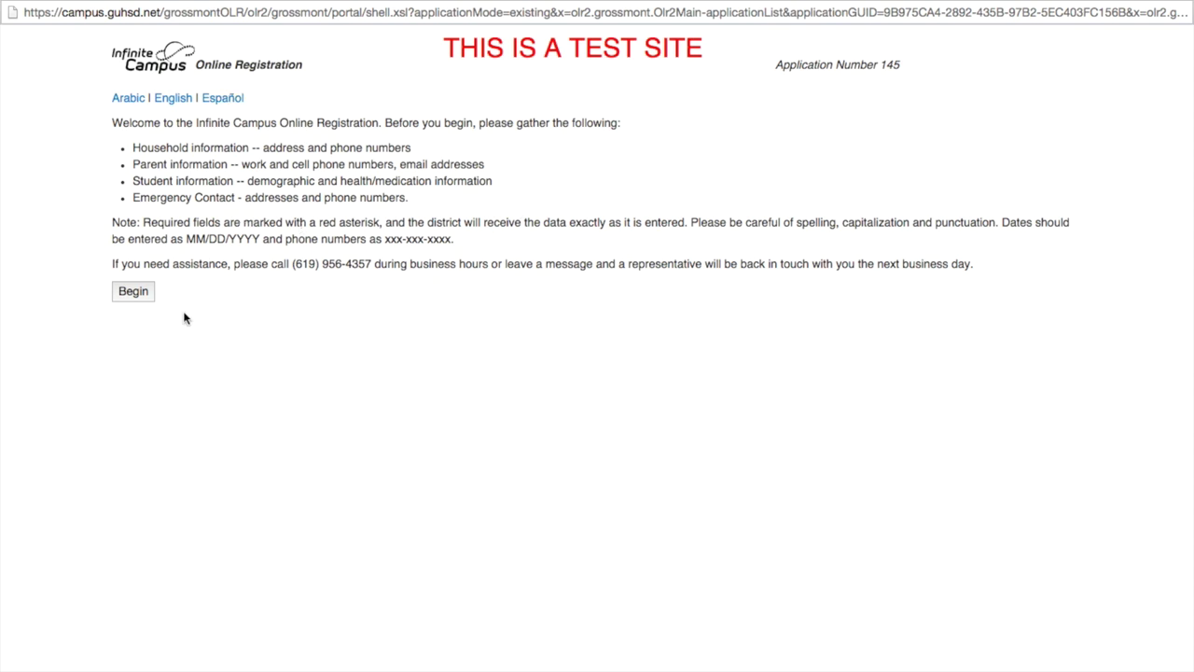
left_click(125, 292)
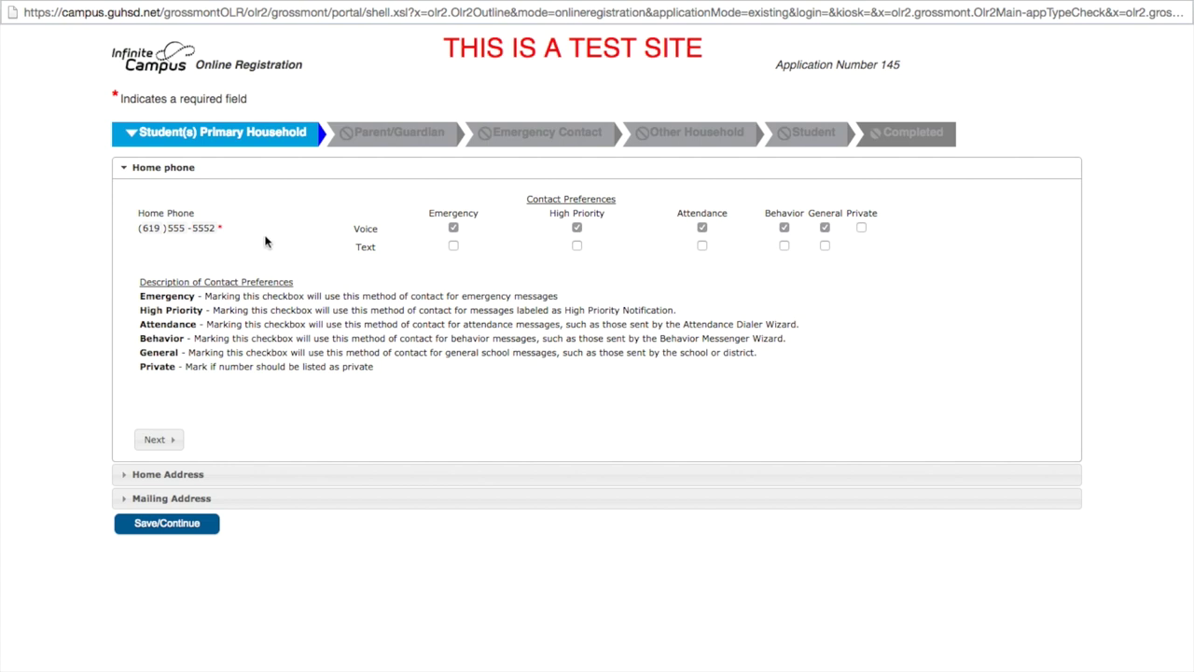
Tick Text for Emergency, High Priority, Attendance, Behavior and General on the home phone, then go to Home Address.
left_click(453, 246)
left_click(577, 246)
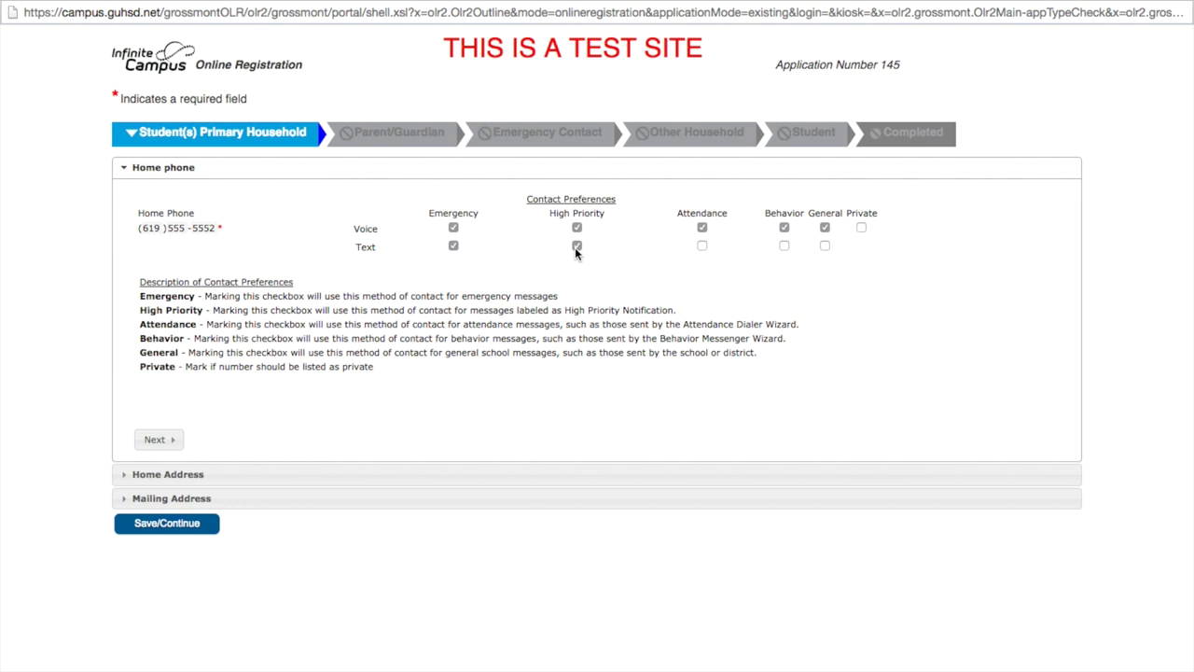
left_click(703, 247)
left_click(784, 247)
left_click(826, 246)
left_click(154, 439)
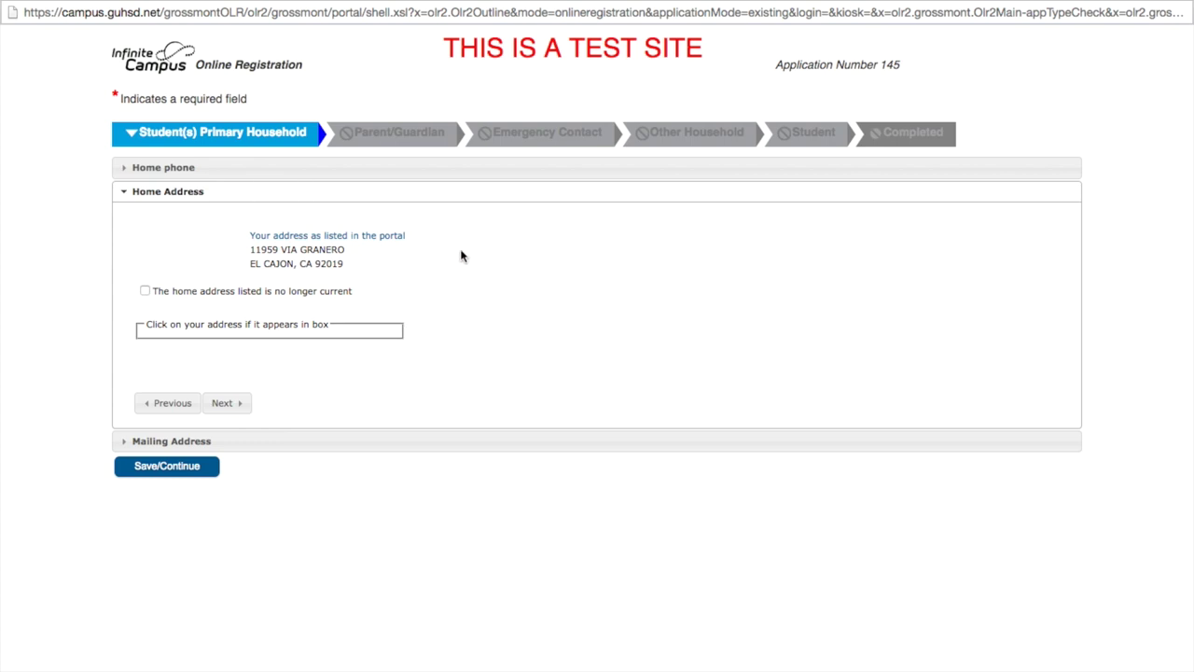
left_click(146, 291)
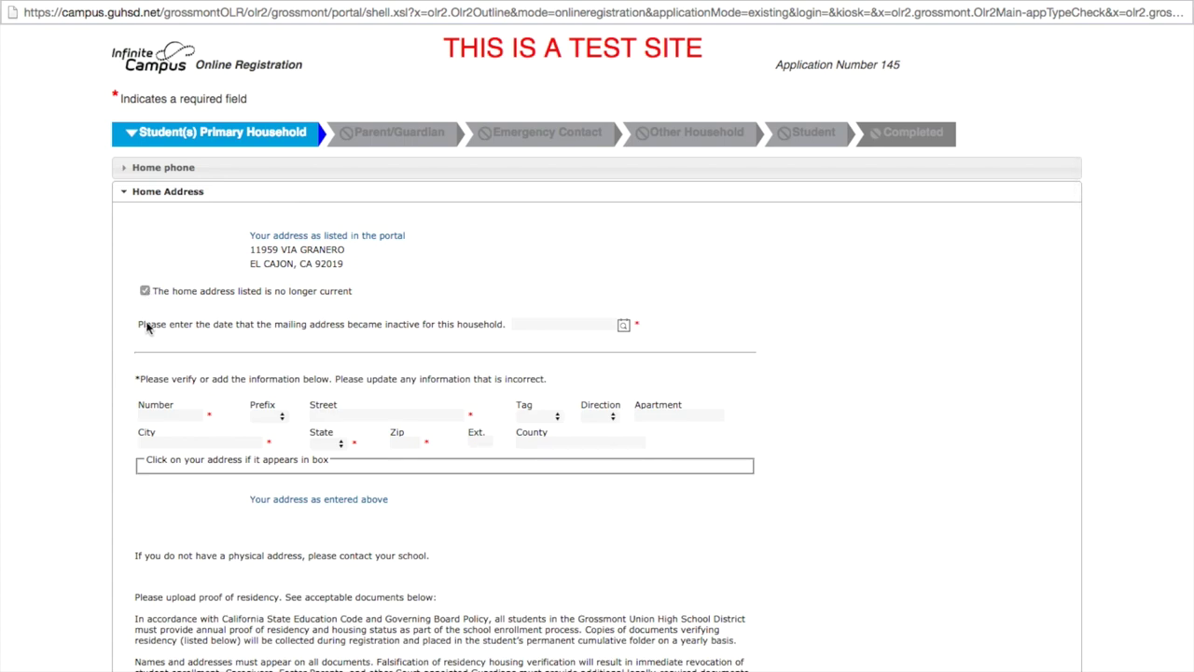
left_click(161, 429)
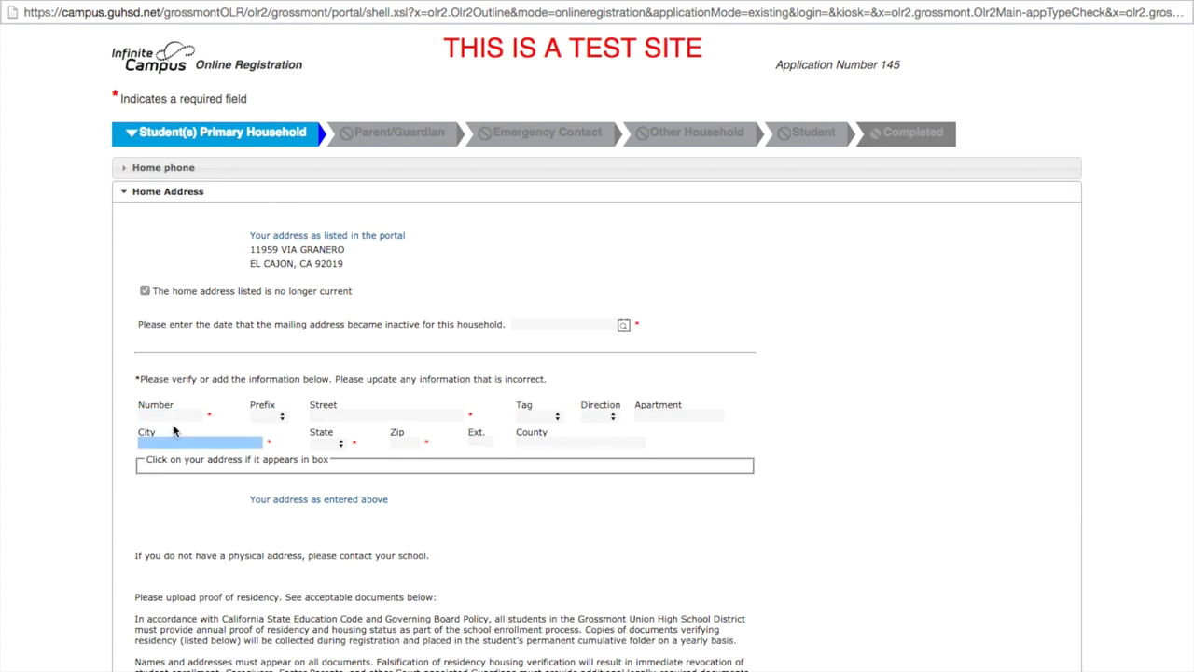
left_click(170, 417)
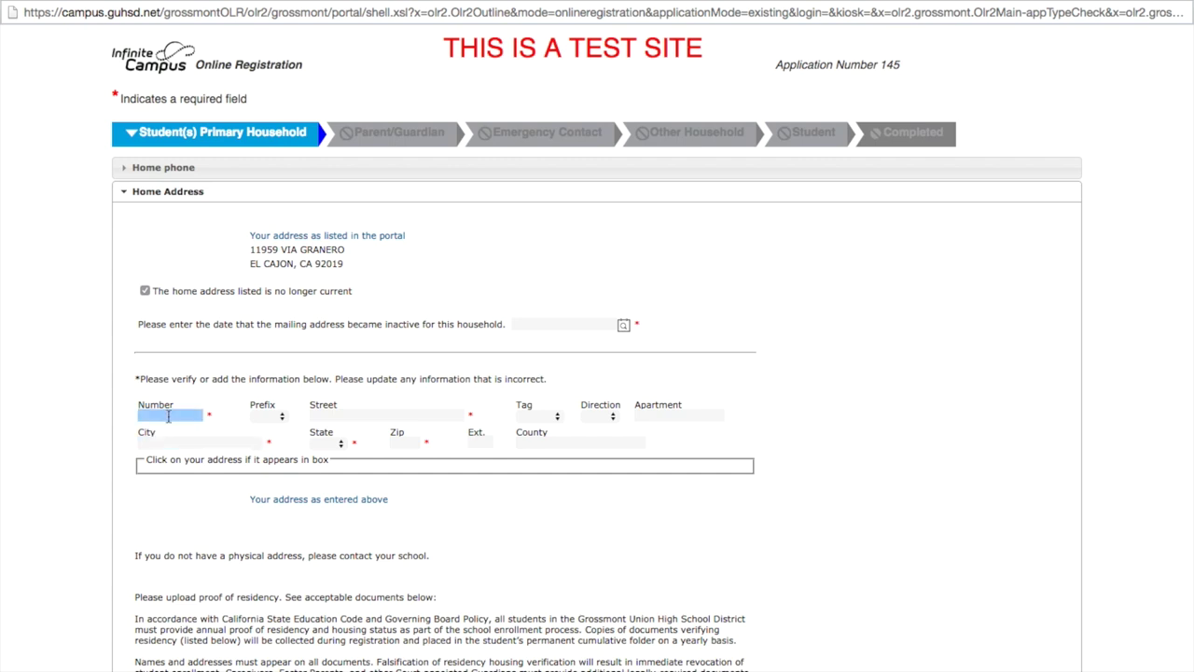
type("34")
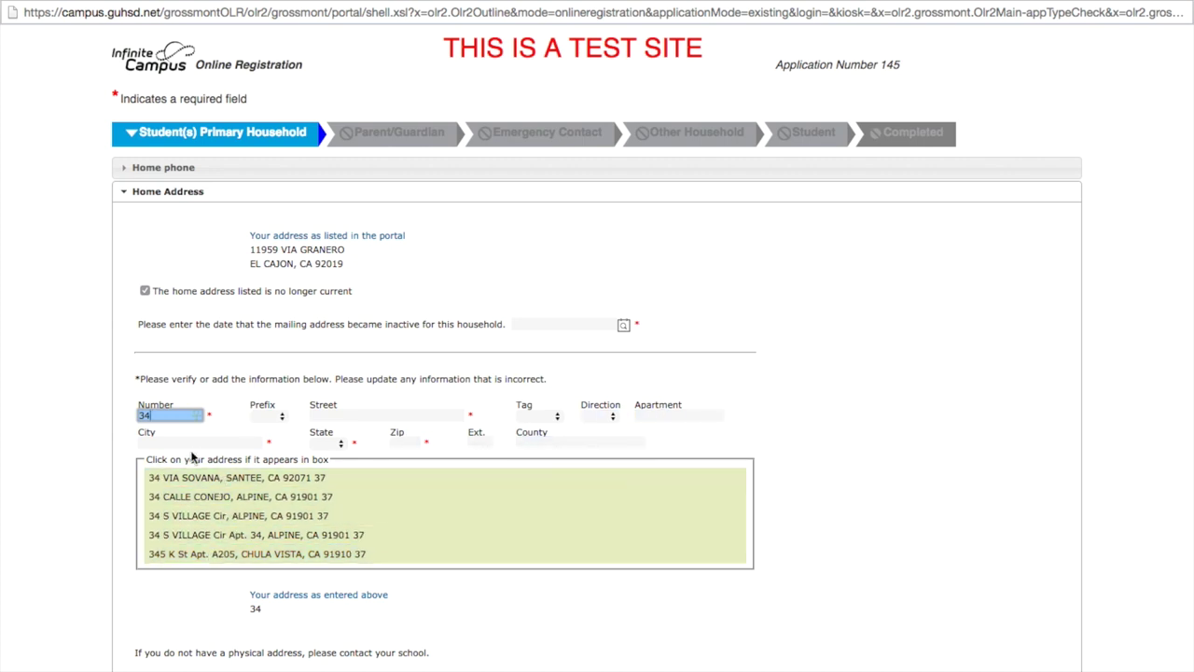
key("BackSpace")
key("BackSpace")
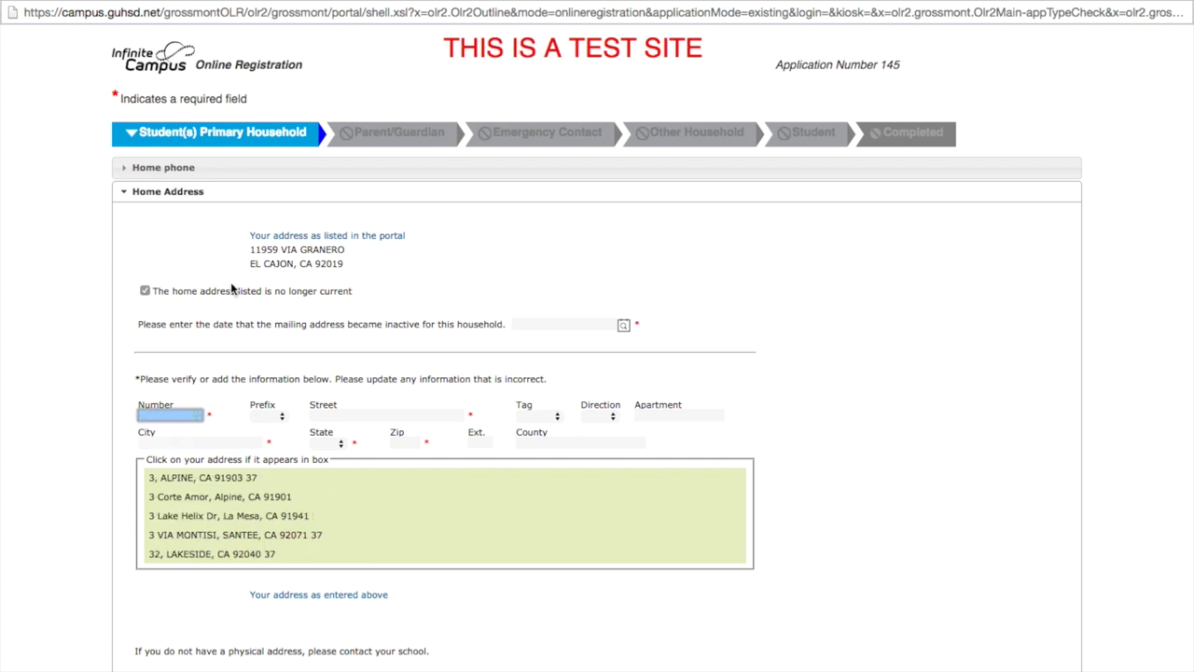
left_click(145, 291)
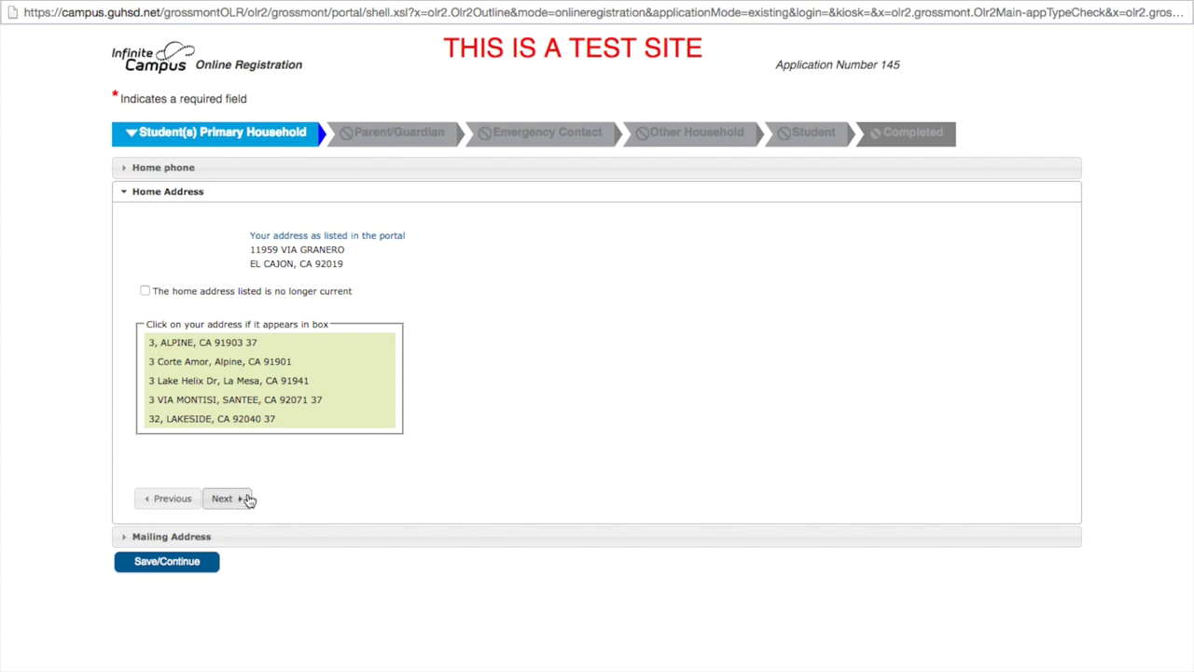
left_click(224, 498)
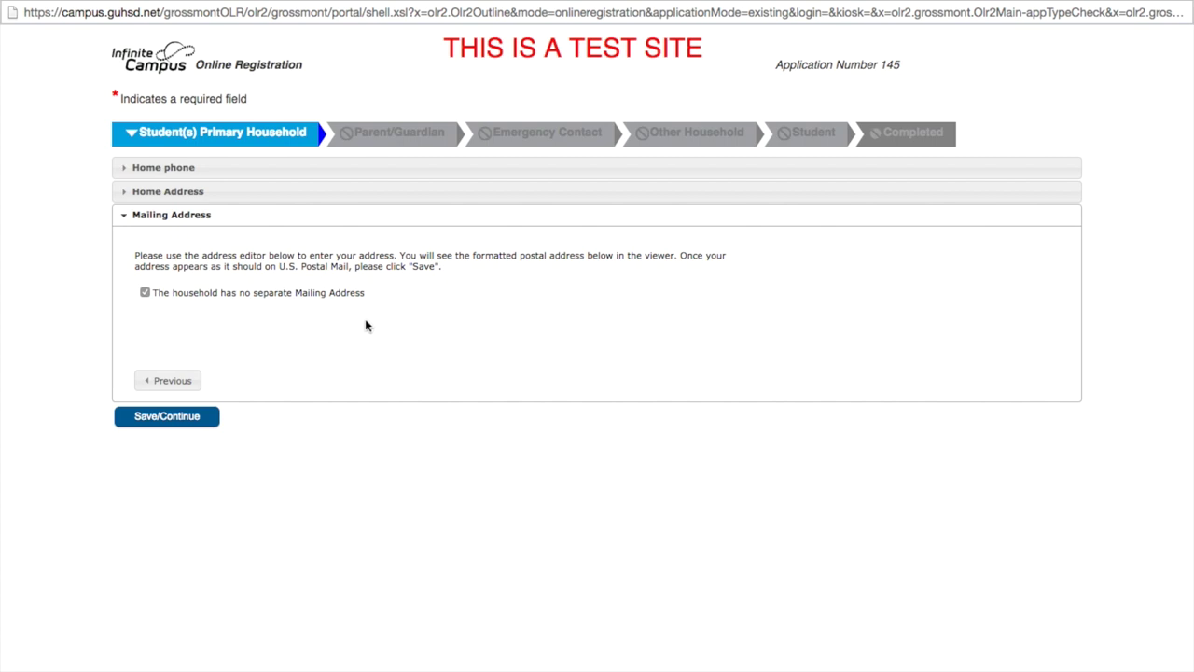
Save the household step and continue to the Parent/Guardian list.
left_click(181, 423)
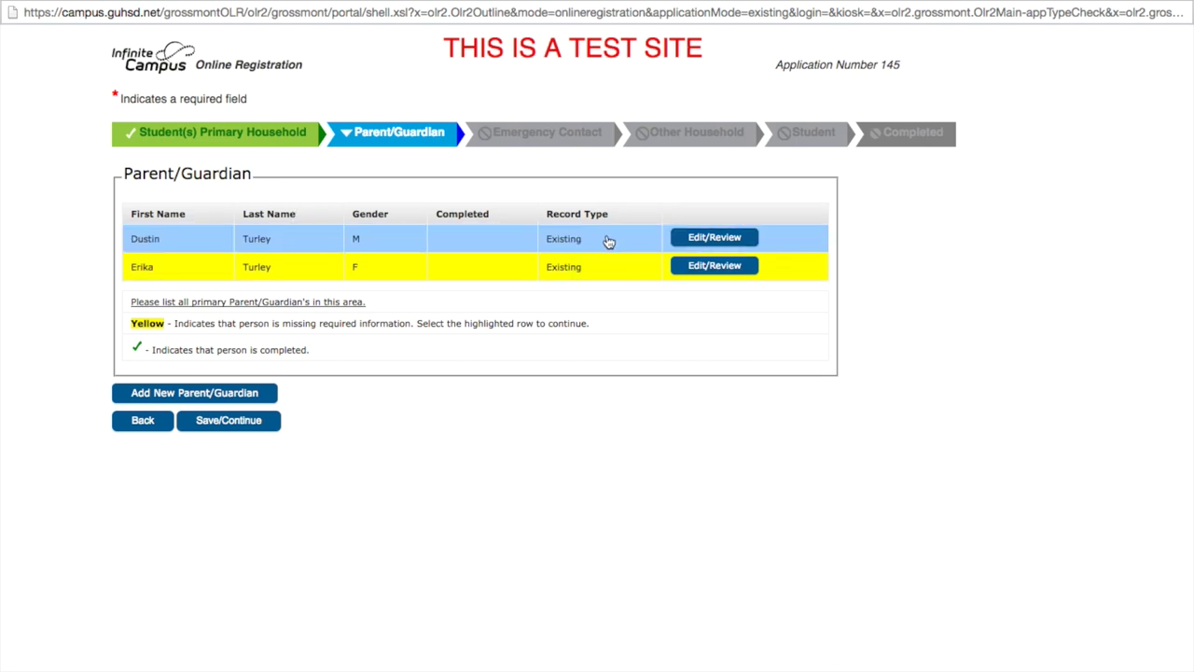
Review the first guardian's demographics and advance to Contact Information.
left_click(698, 239)
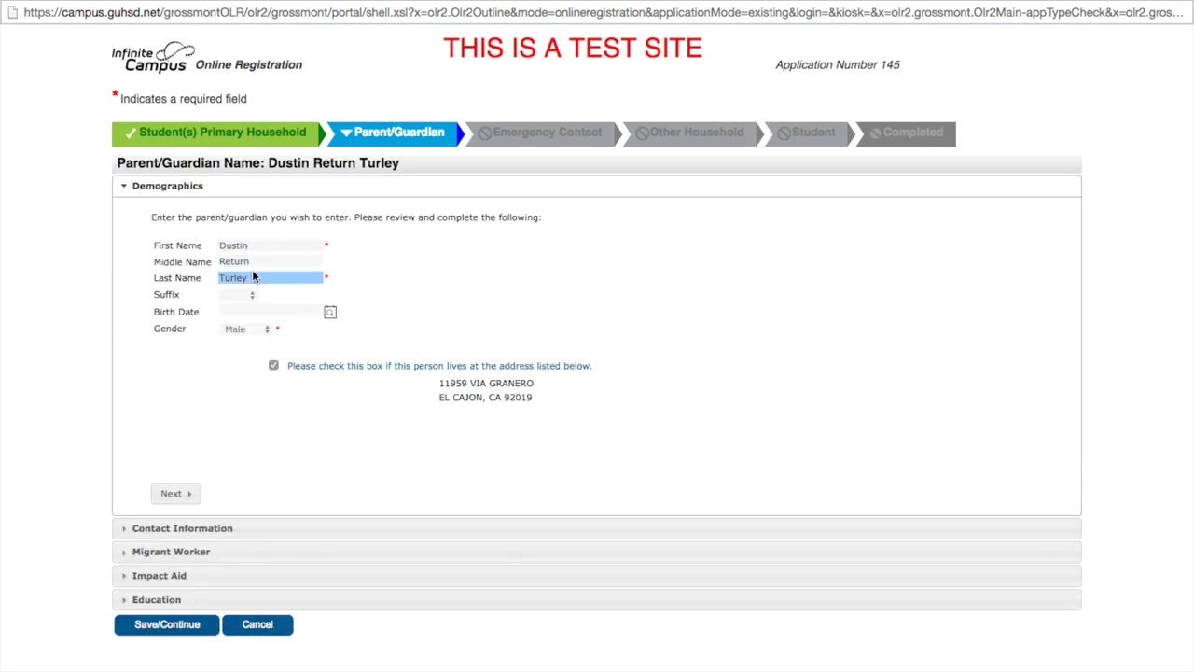
scroll(212, 420, "down", 1)
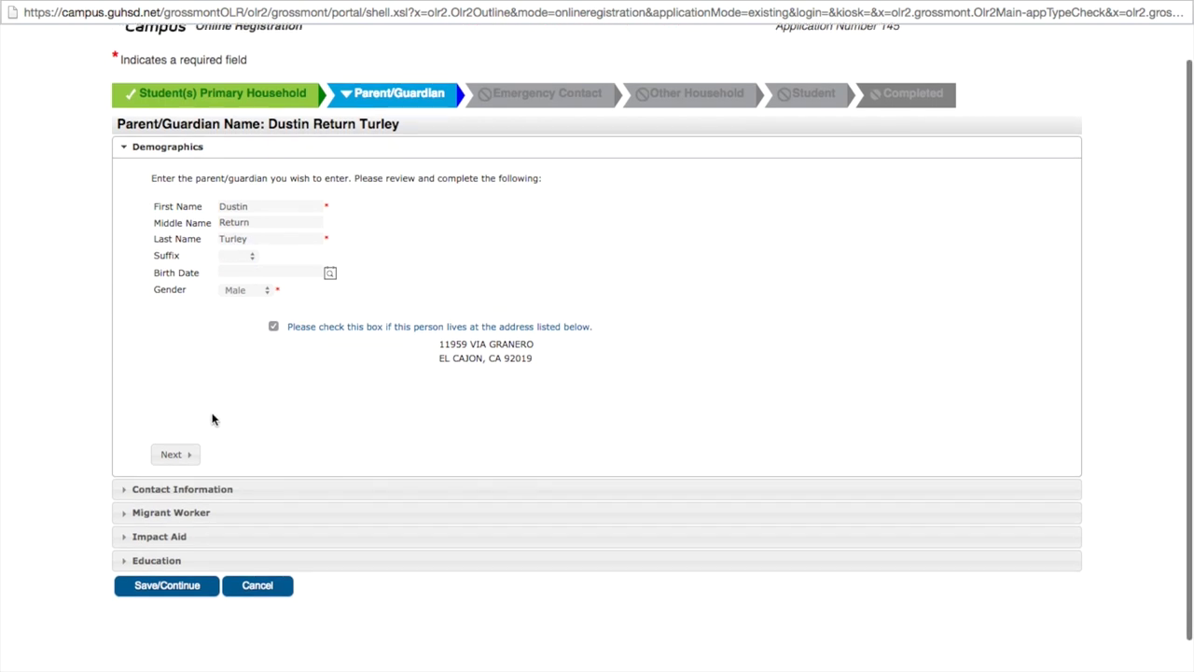
scroll(213, 420, "down", 1)
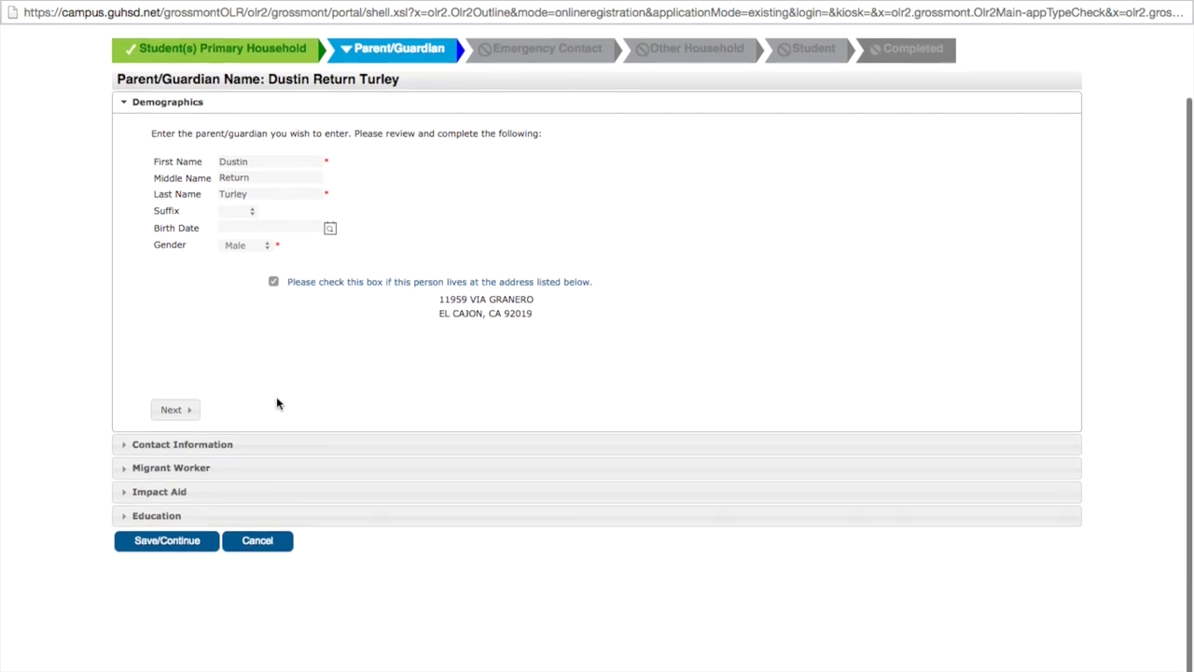
left_click(173, 407)
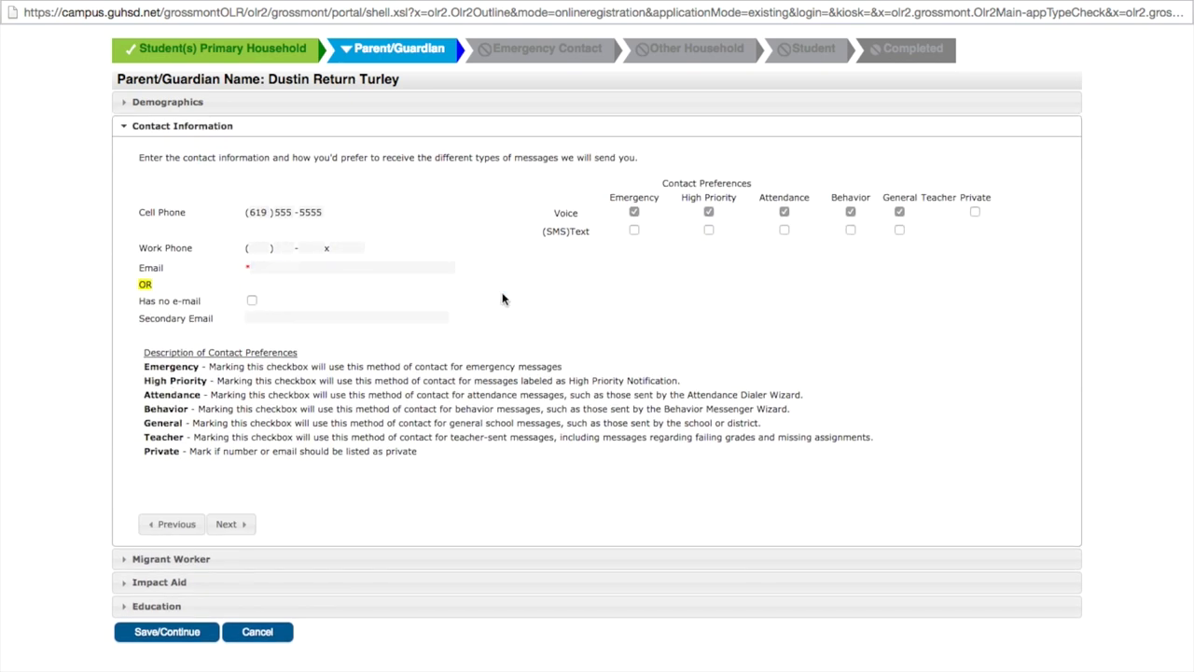
Enter the first guardian's email address and also send High Priority messages to it.
left_click(289, 270)
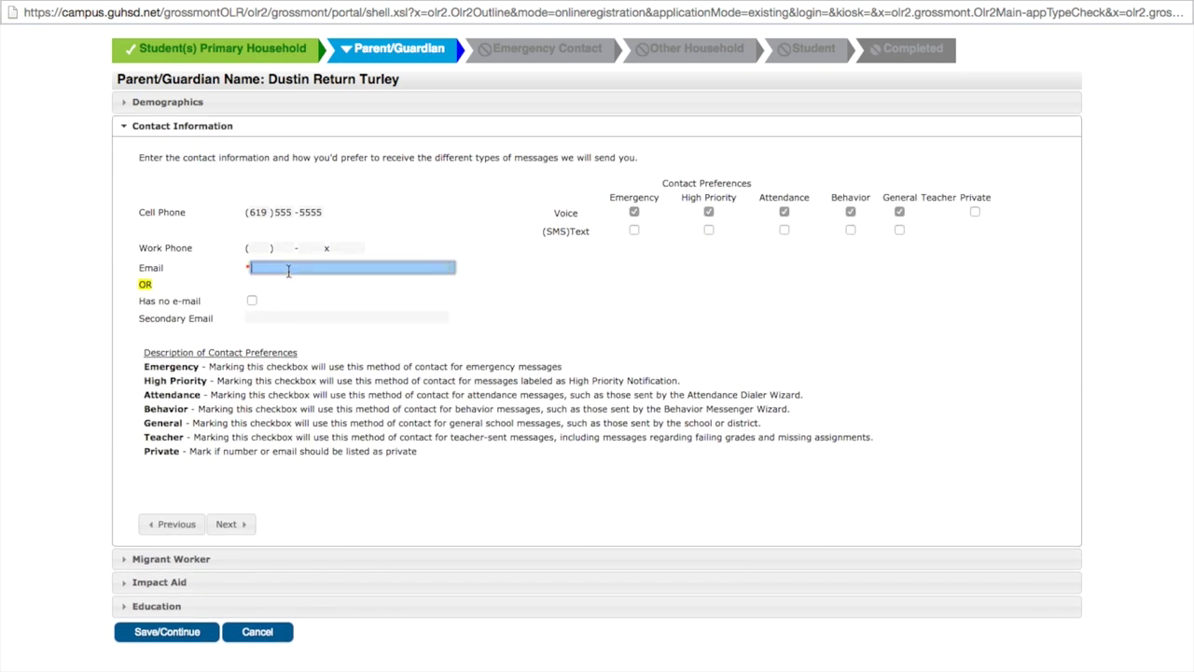
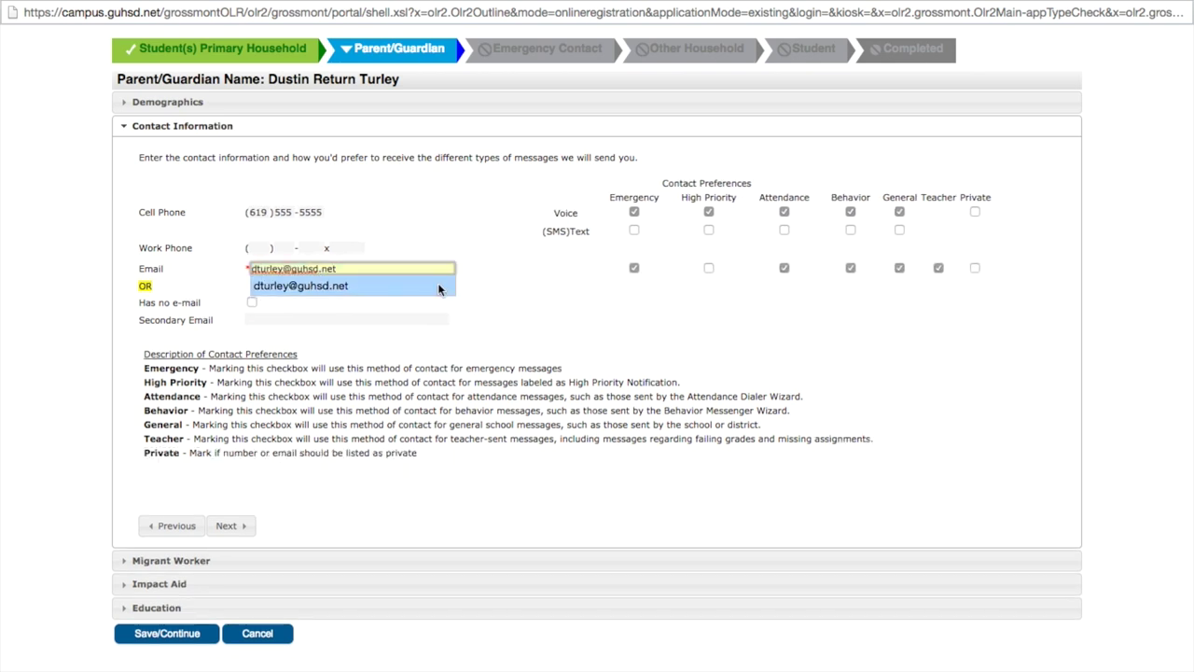
left_click(438, 284)
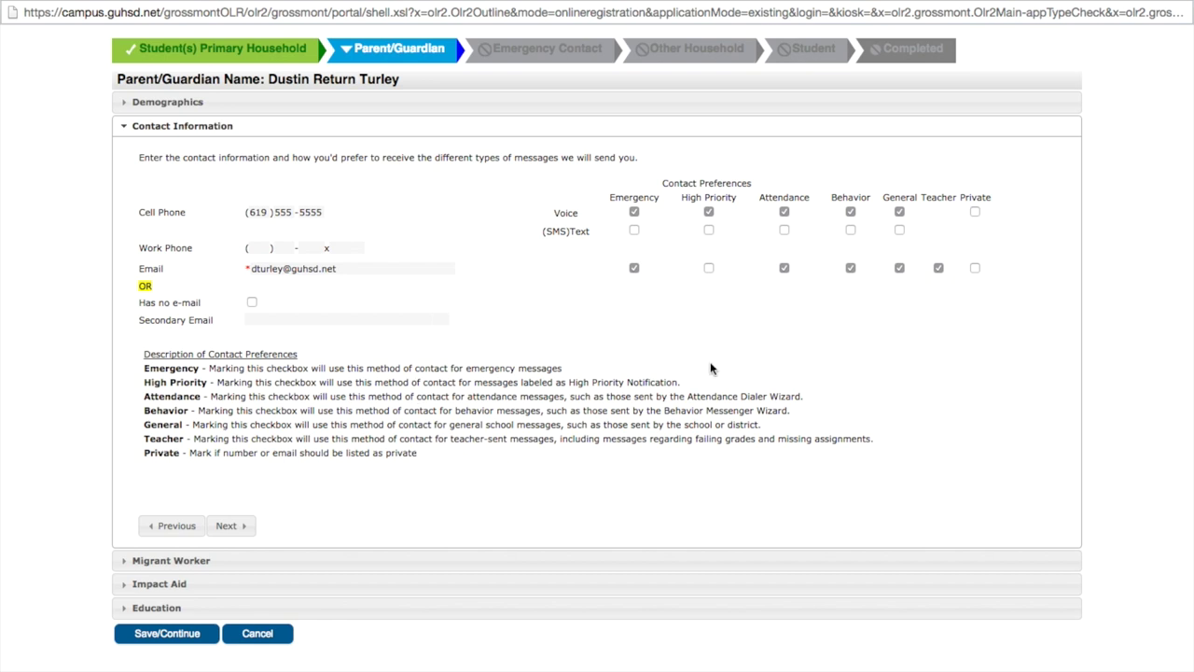
left_click(709, 269)
Pass the Migrant Worker question and answer No to the Impact Aid military-base question.
left_click(231, 527)
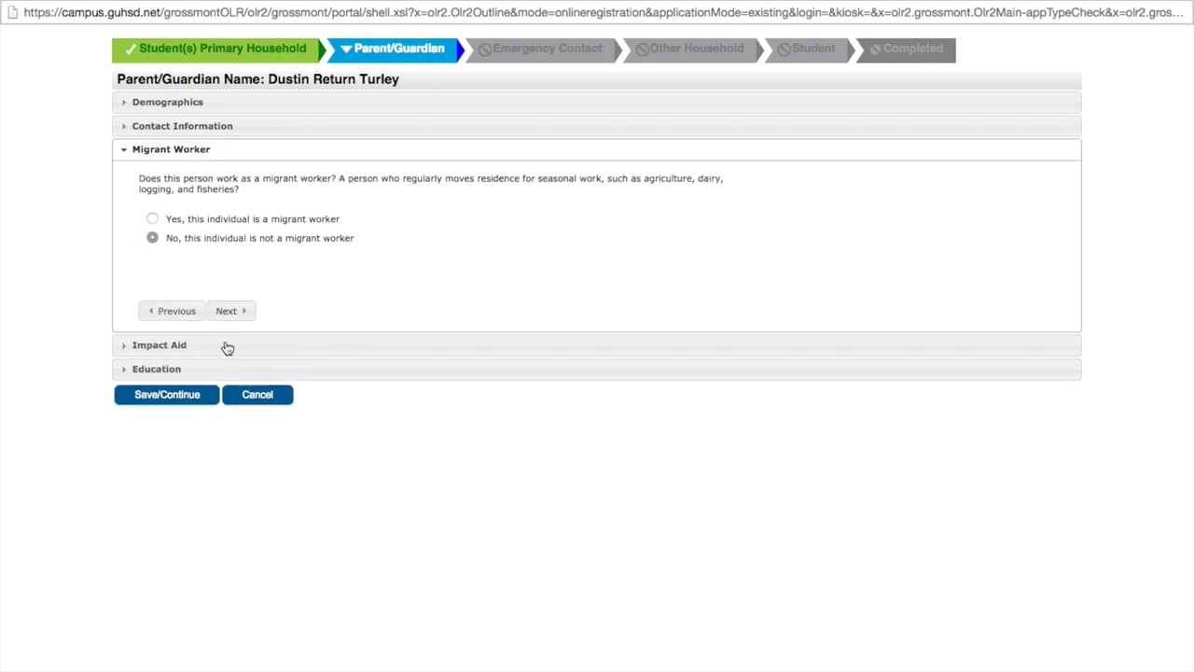
left_click(228, 313)
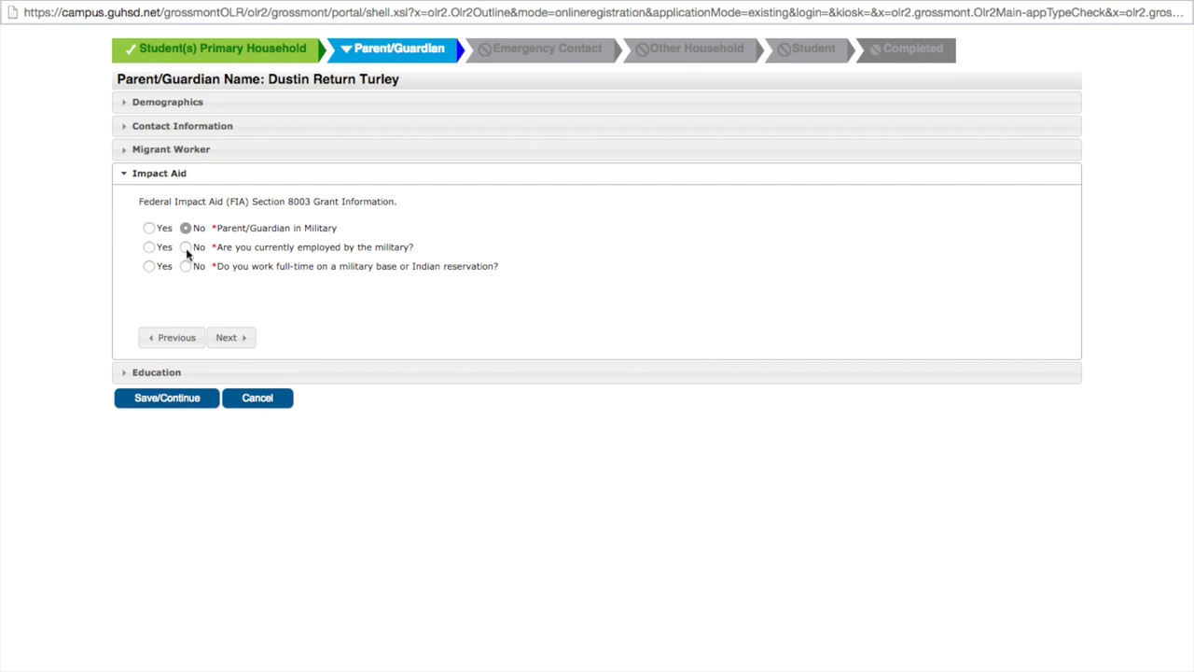
left_click(187, 266)
left_click(228, 337)
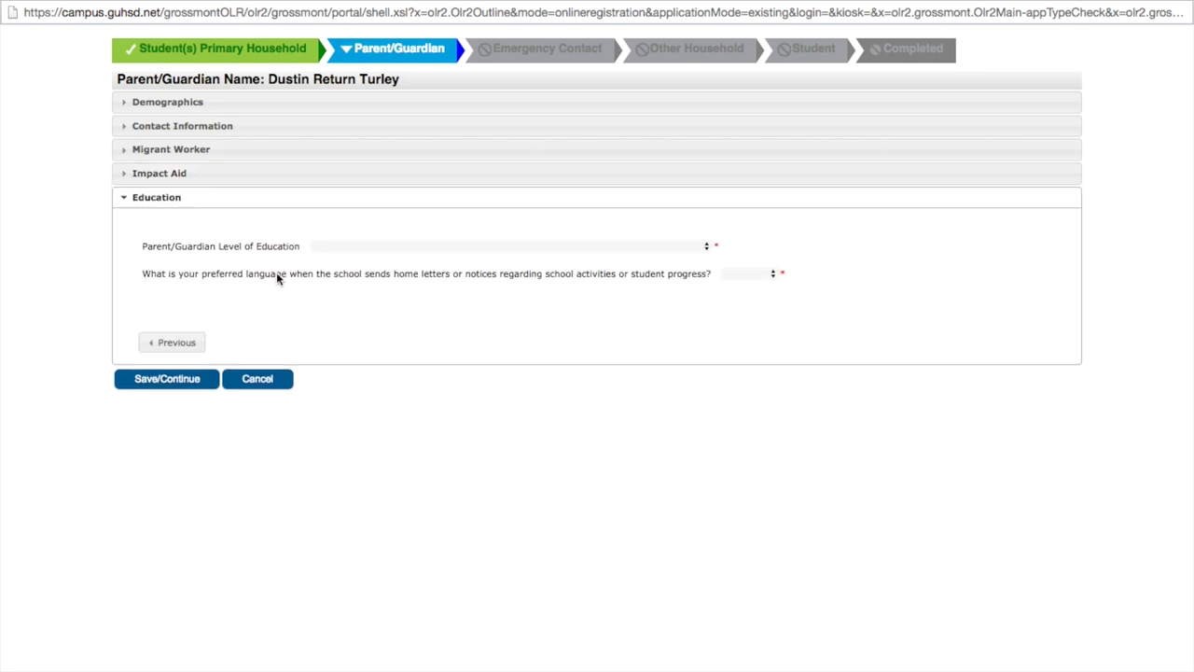
Set education to Graduate School/Post Graduate Training and letters to English, then save the first guardian.
left_click(476, 247)
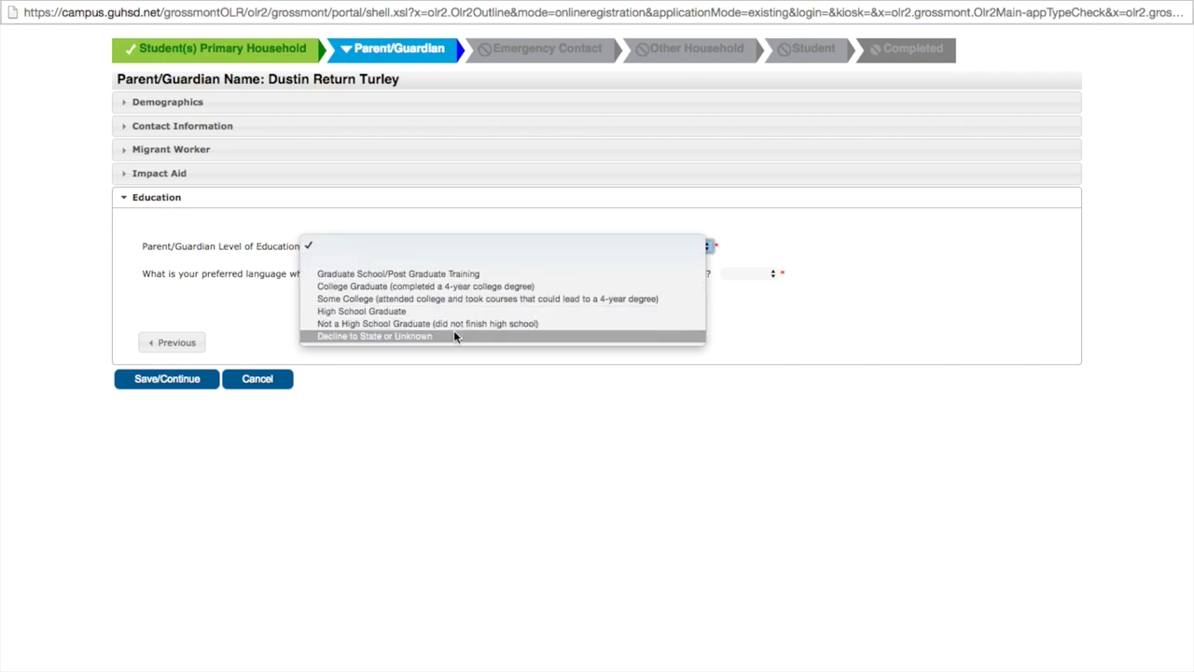
left_click(446, 276)
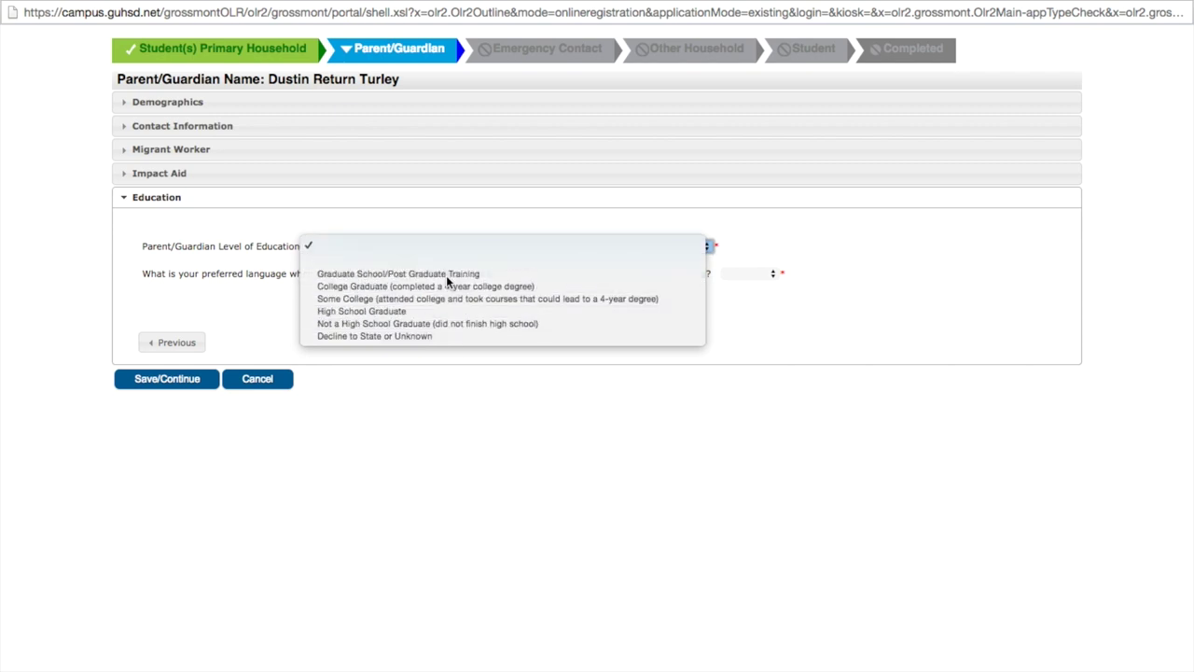
left_click(761, 275)
left_click(760, 298)
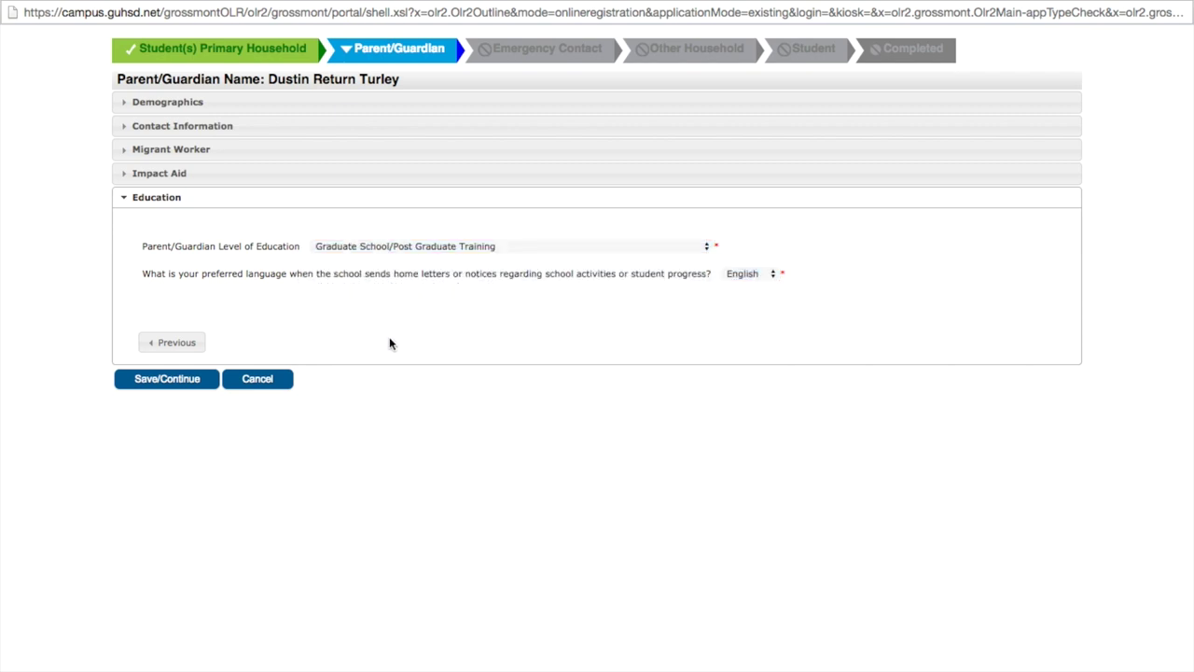
left_click(186, 379)
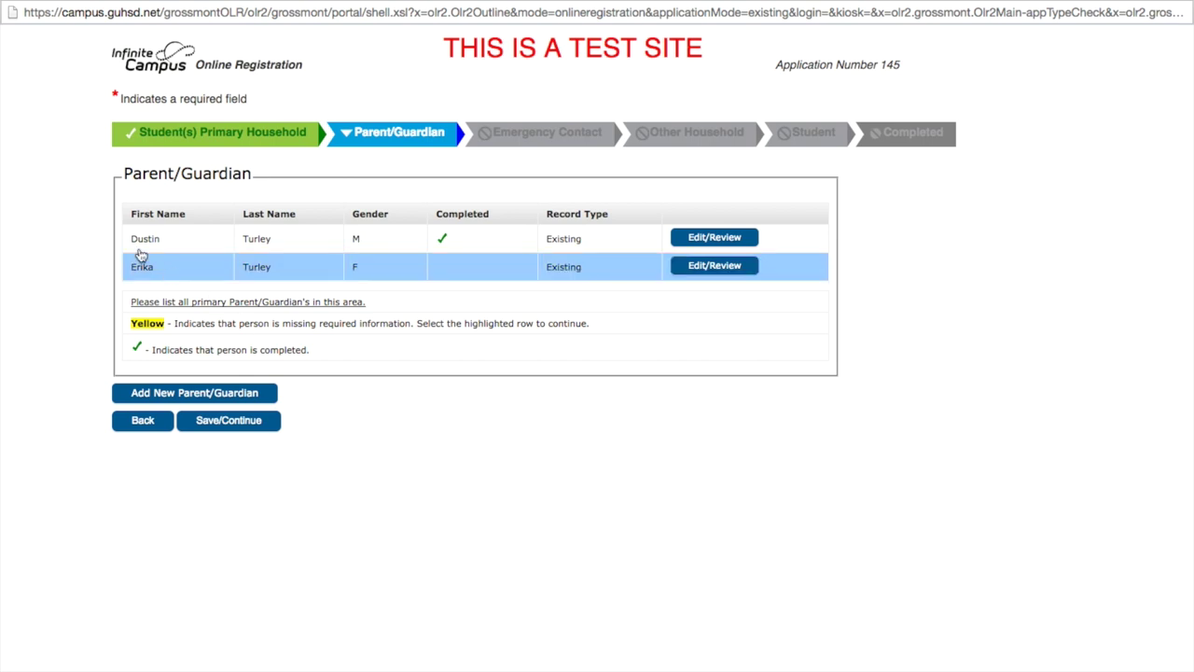
left_click(712, 268)
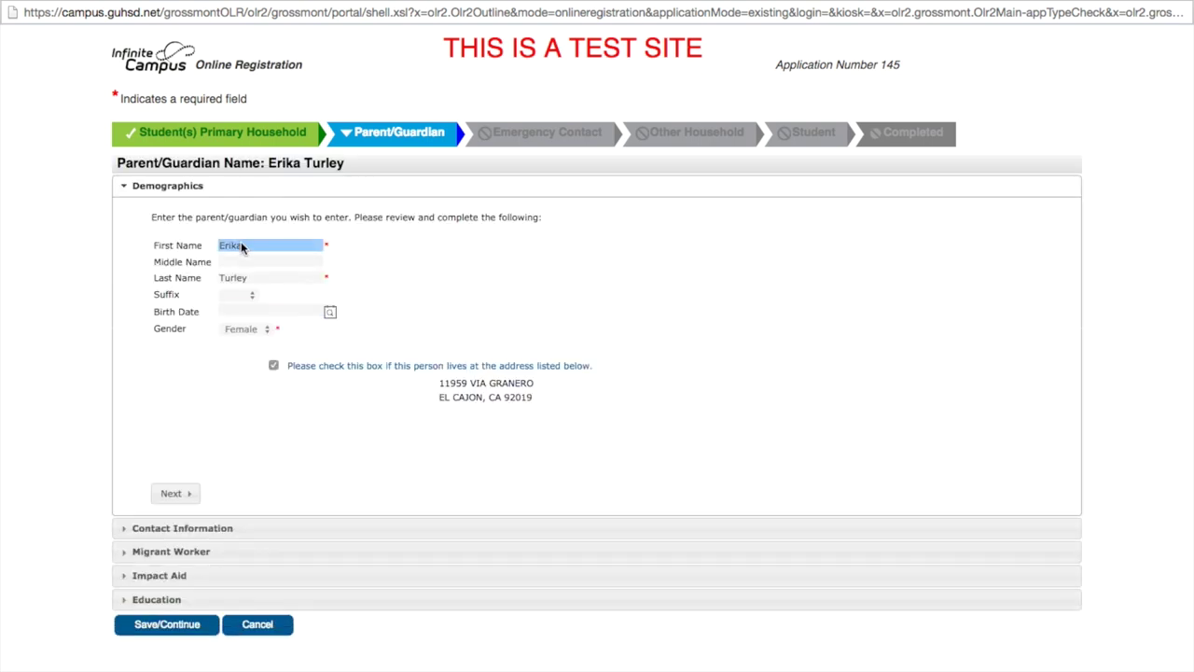
Enter the second guardian's email address in Contact Information.
scroll(486, 379, "down", 2)
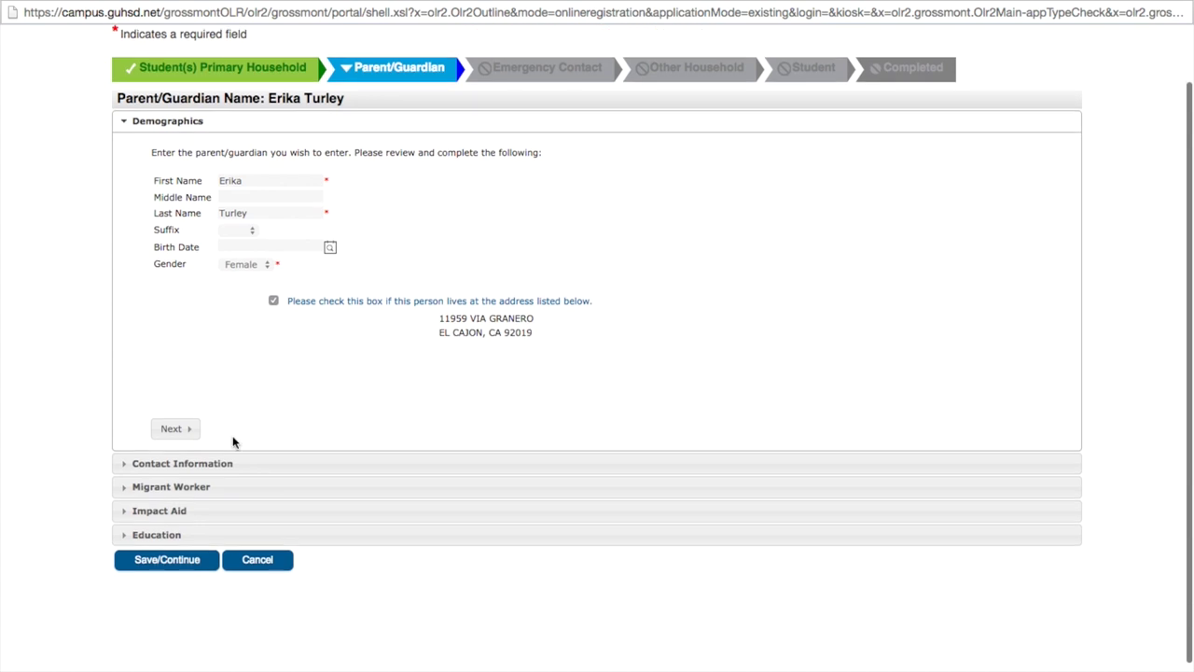
left_click(187, 431)
left_click(256, 285)
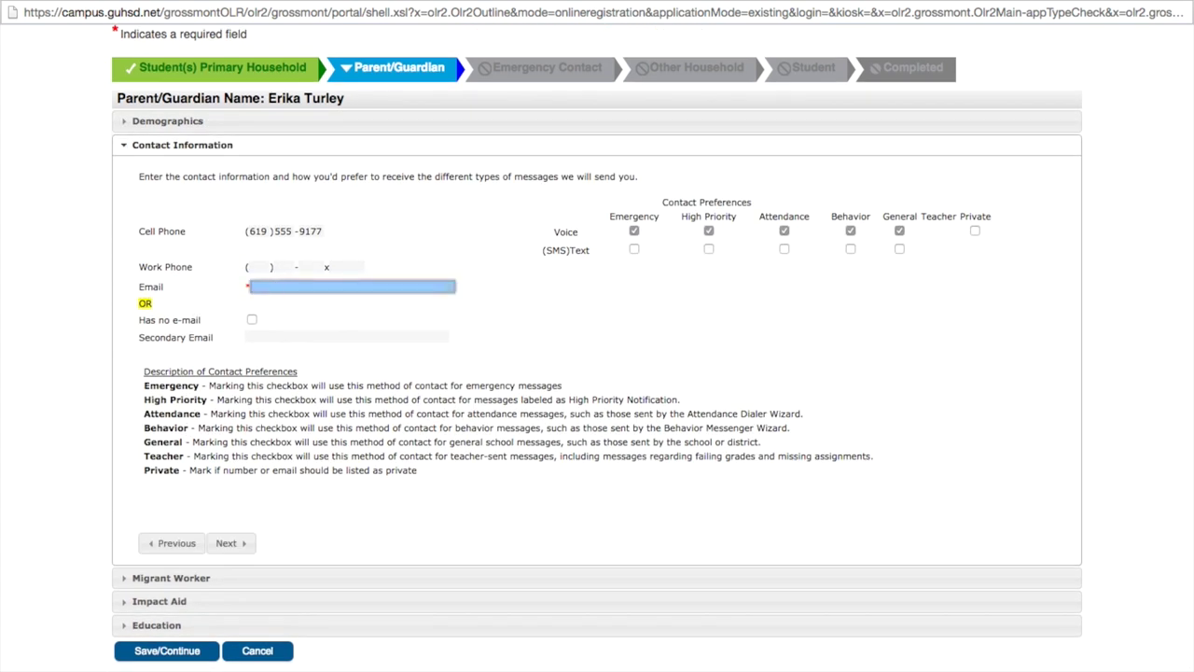
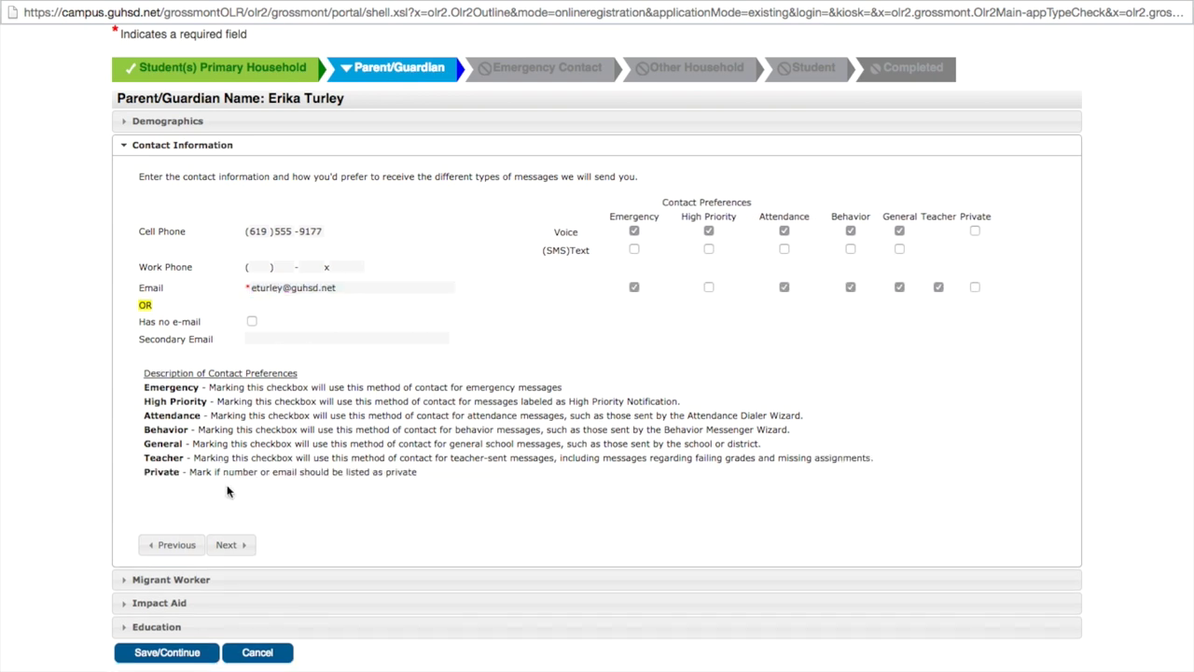
Pass the Migrant Worker question and answer No to the Impact Aid military questions.
left_click(226, 545)
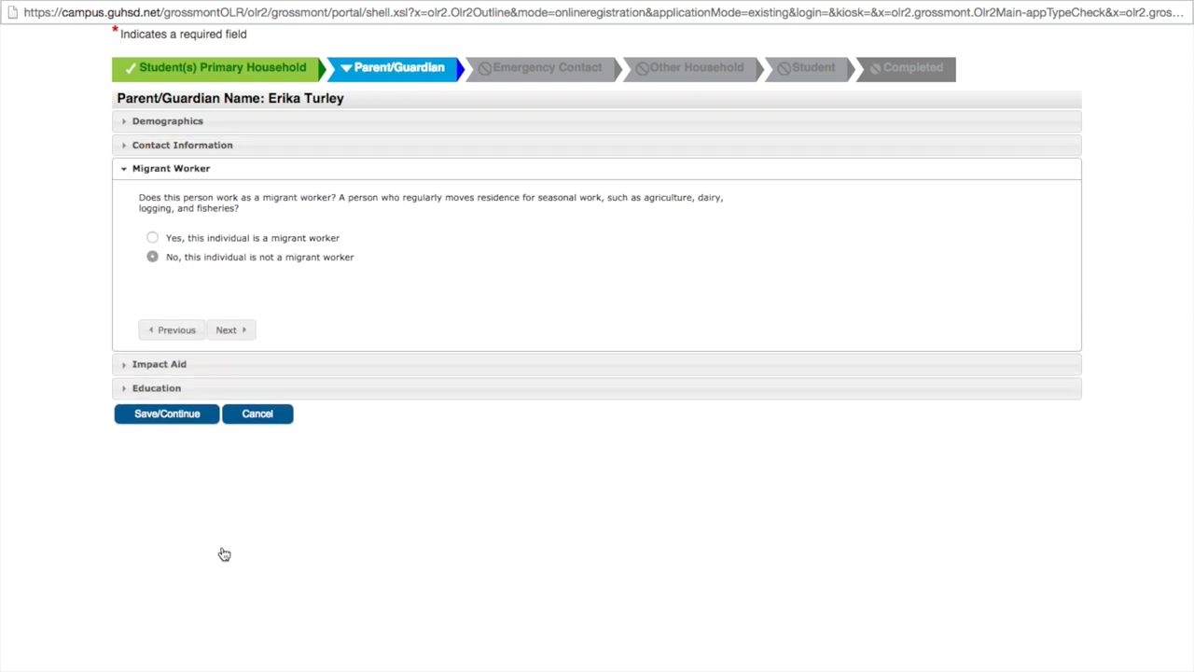
left_click(222, 333)
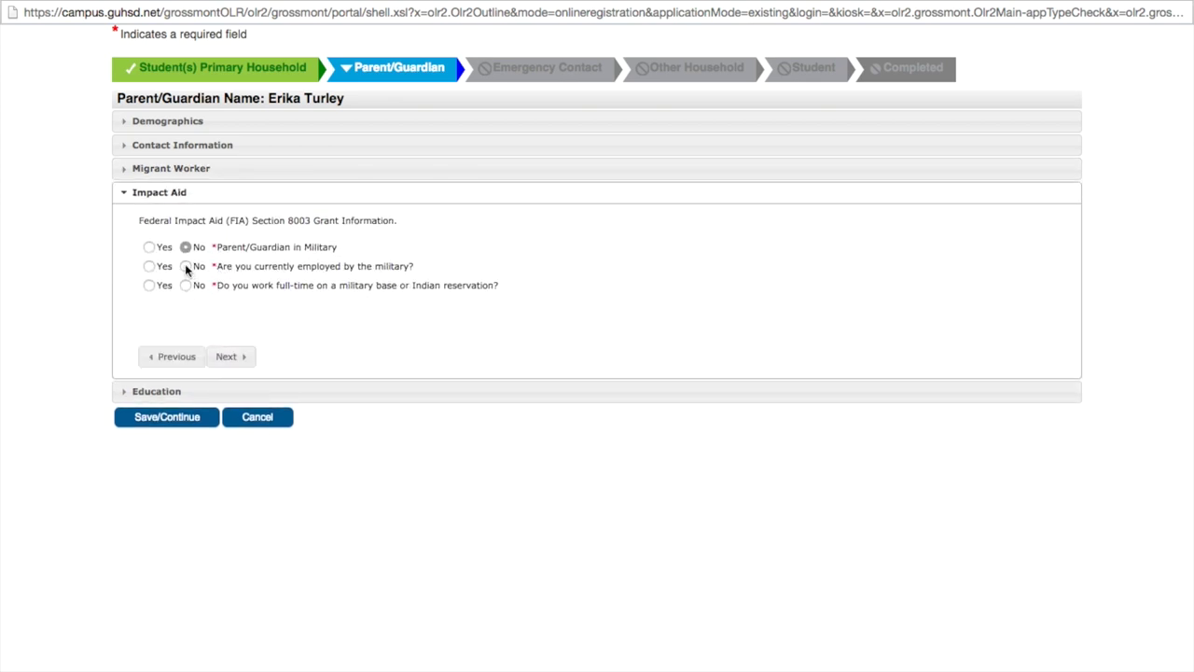
left_click(186, 286)
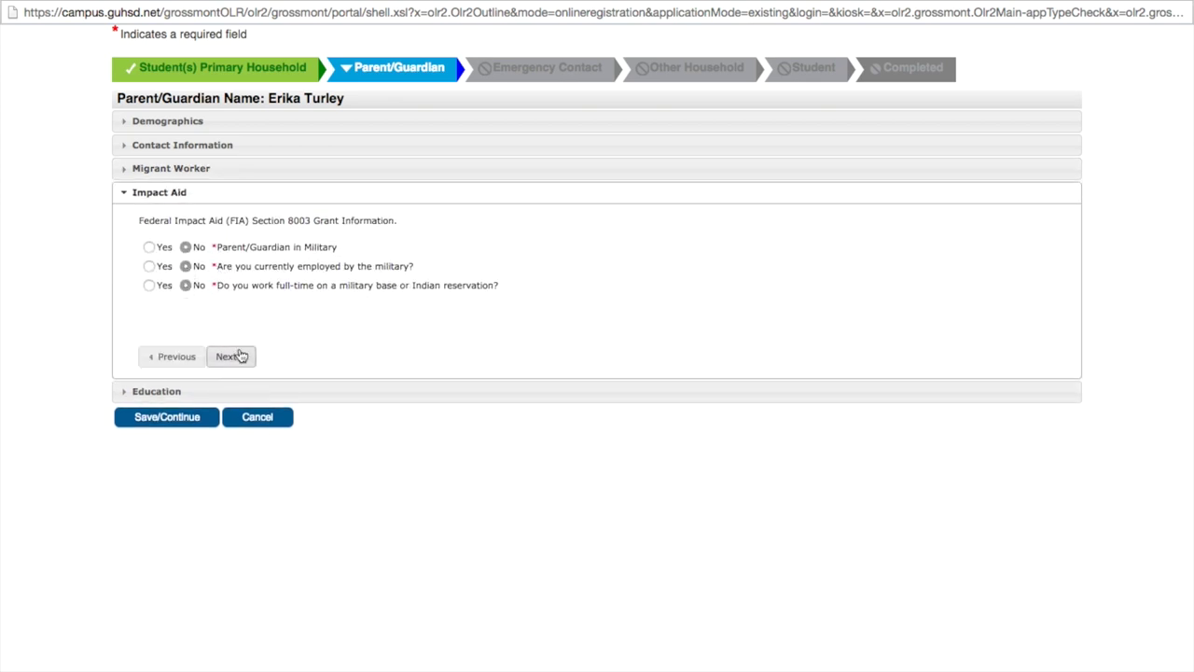
left_click(233, 355)
Set education to College Graduate and letters to English, then save the second guardian.
left_click(352, 264)
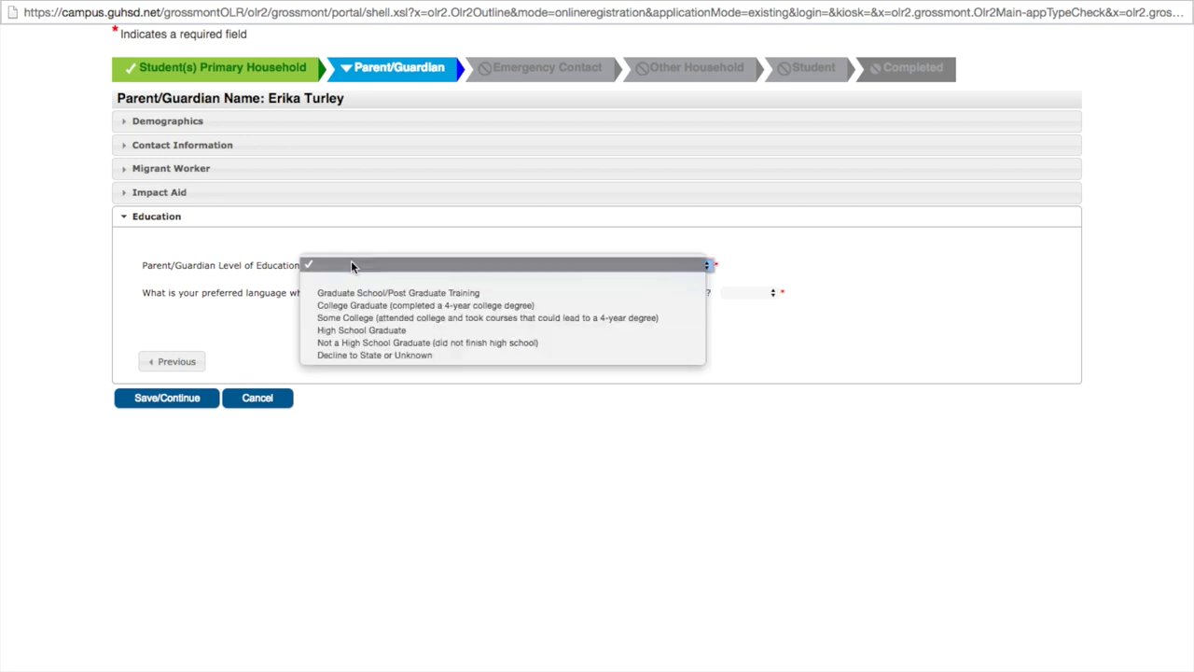
left_click(368, 306)
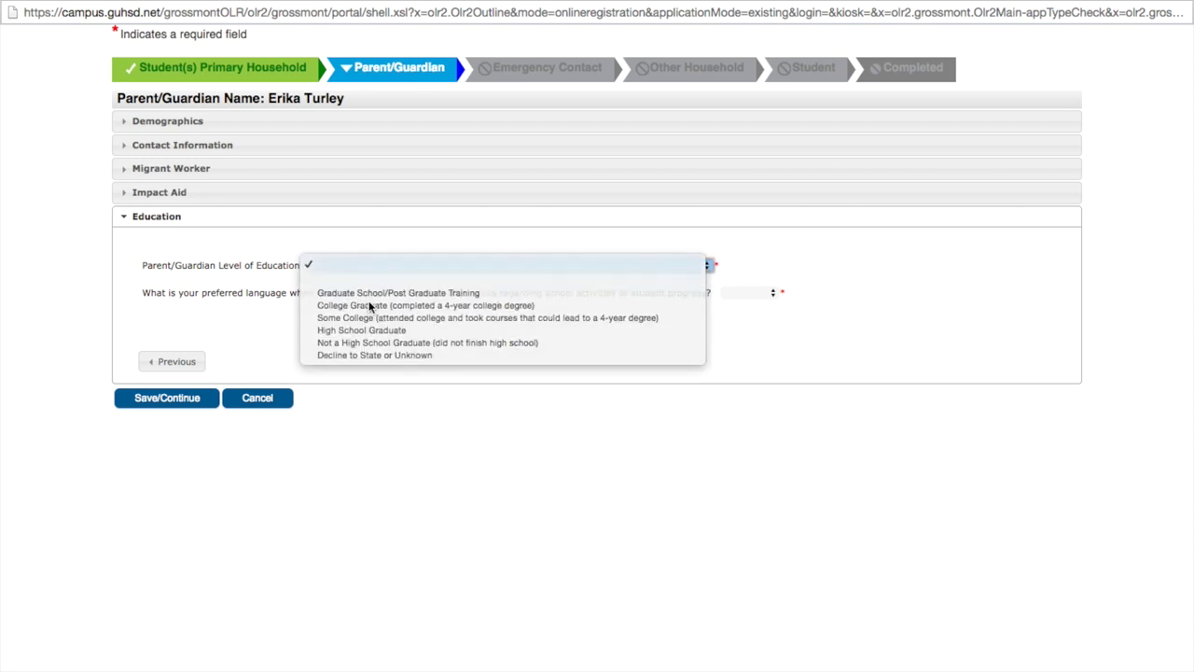
left_click(769, 291)
left_click(746, 321)
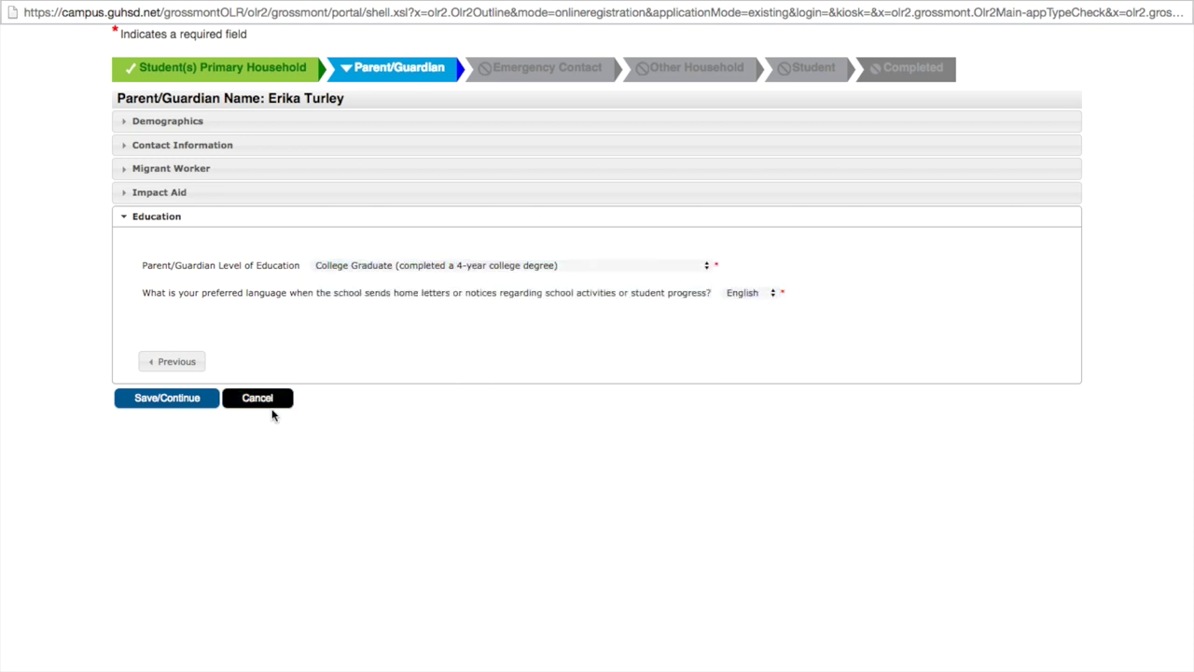
left_click(168, 399)
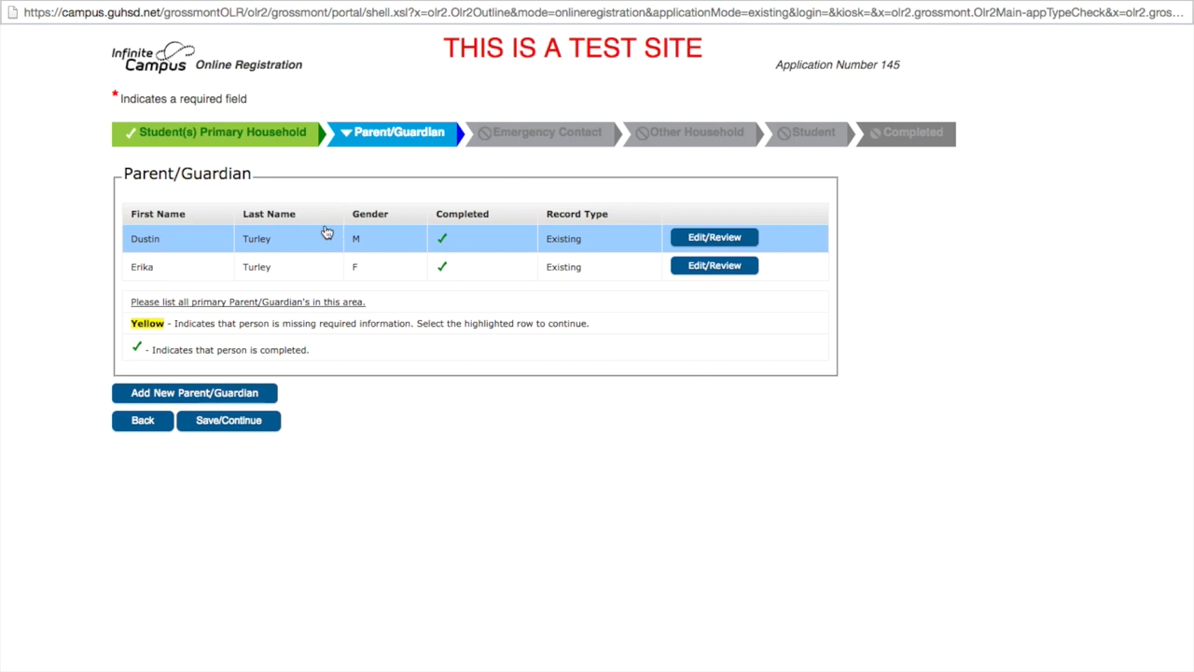
Save the completed Parent/Guardian step and continue to Emergency Contact.
left_click(225, 421)
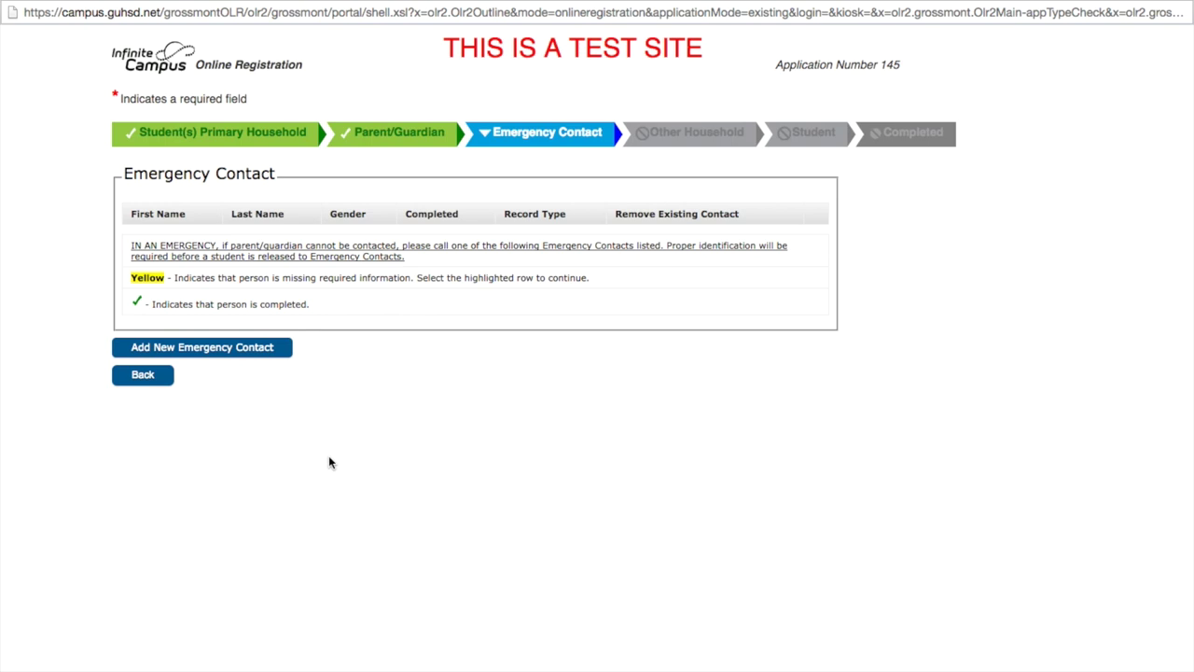
Add a new emergency contact and enter the contact's first and last name.
left_click(249, 350)
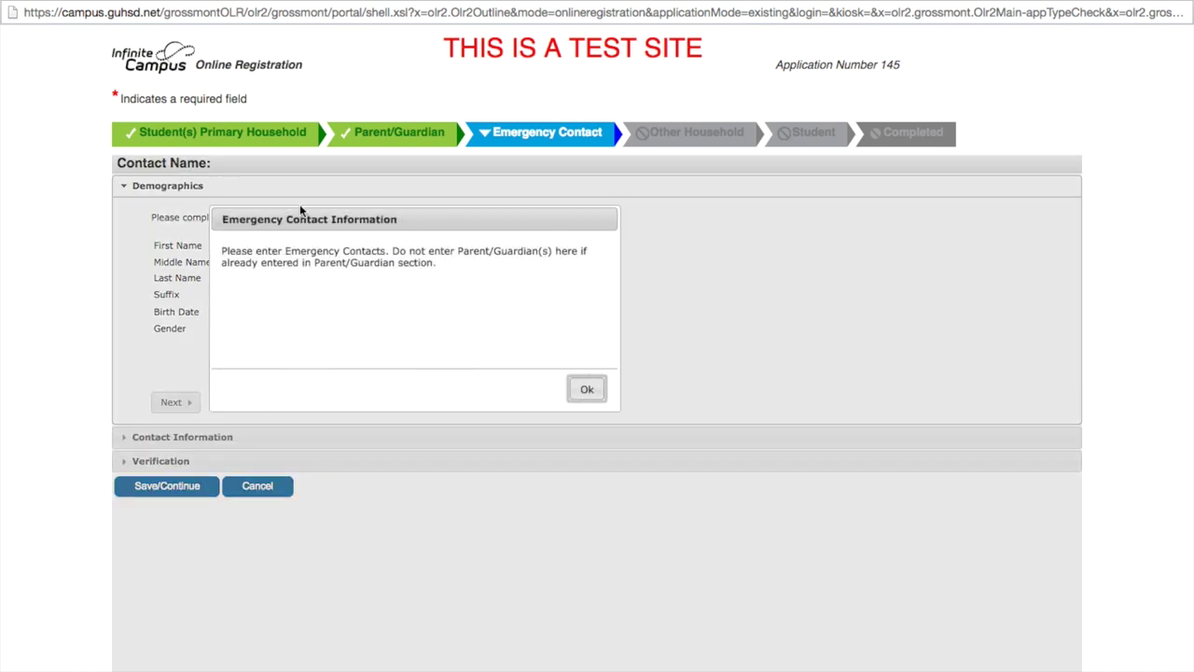
left_click(587, 390)
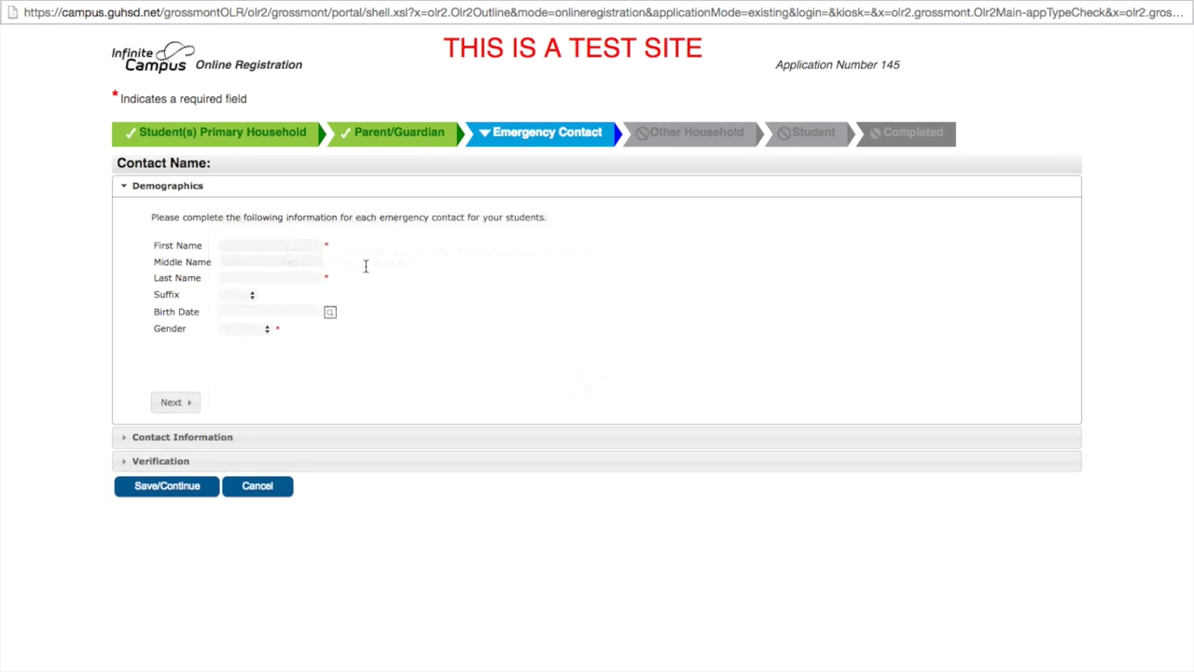
left_click(294, 245)
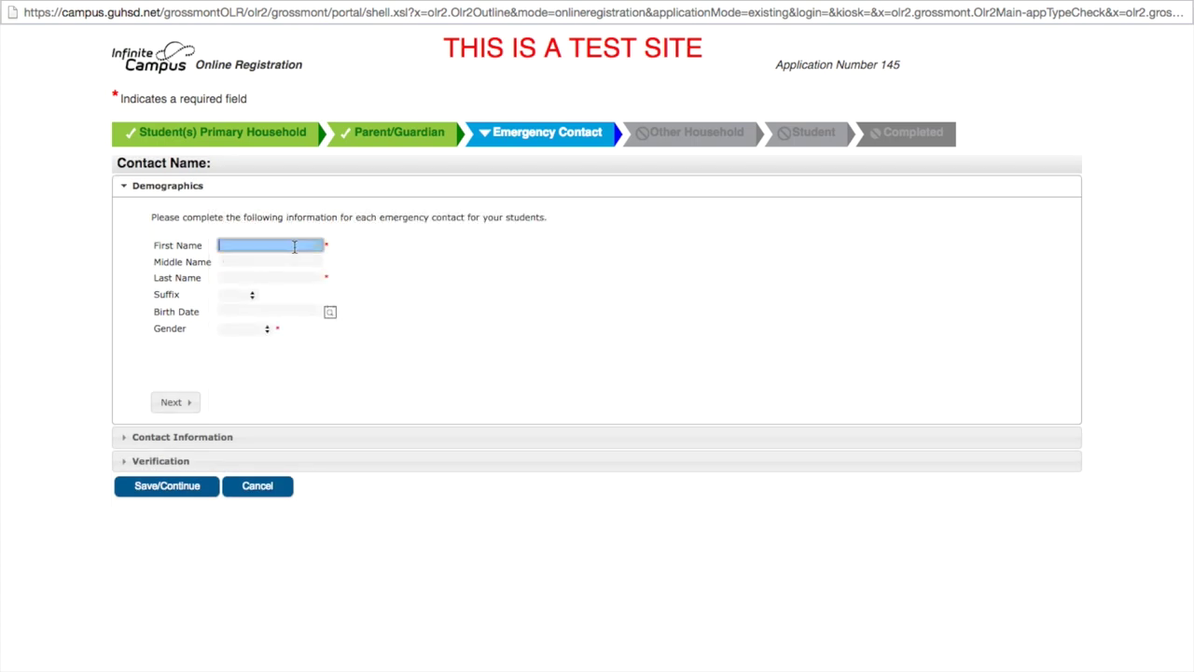
key("Tab")
key("Tab")
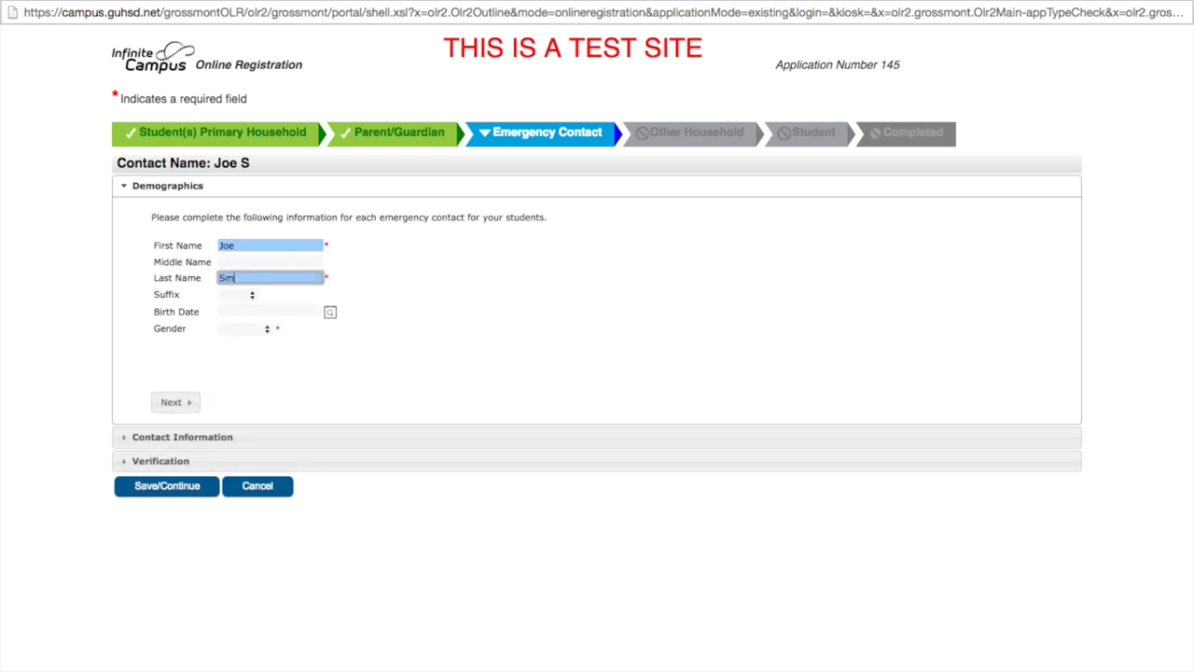
key("Tab")
key("Tab")
Set the contact's gender to Male and start entering the contact's home phone number.
left_click(260, 330)
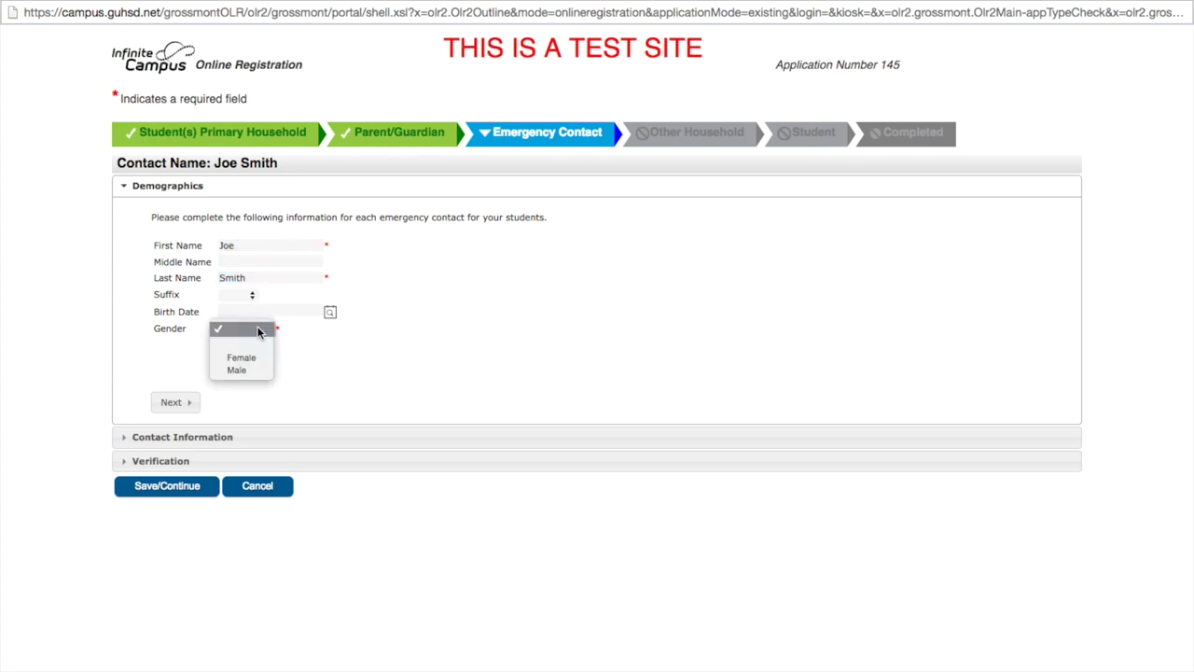
left_click(250, 370)
left_click(179, 402)
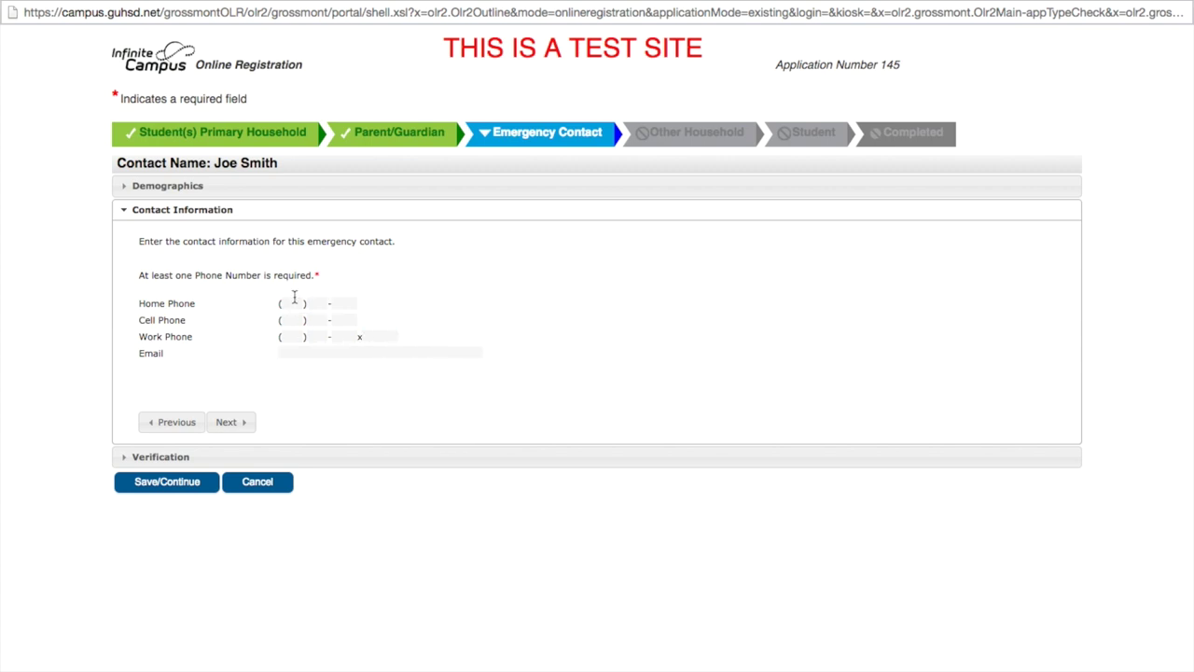
left_click(292, 304)
type("619 )555 -5654")
Finish the home phone, enter the contact's street address and city line, and save.
left_click(344, 410)
left_click(245, 424)
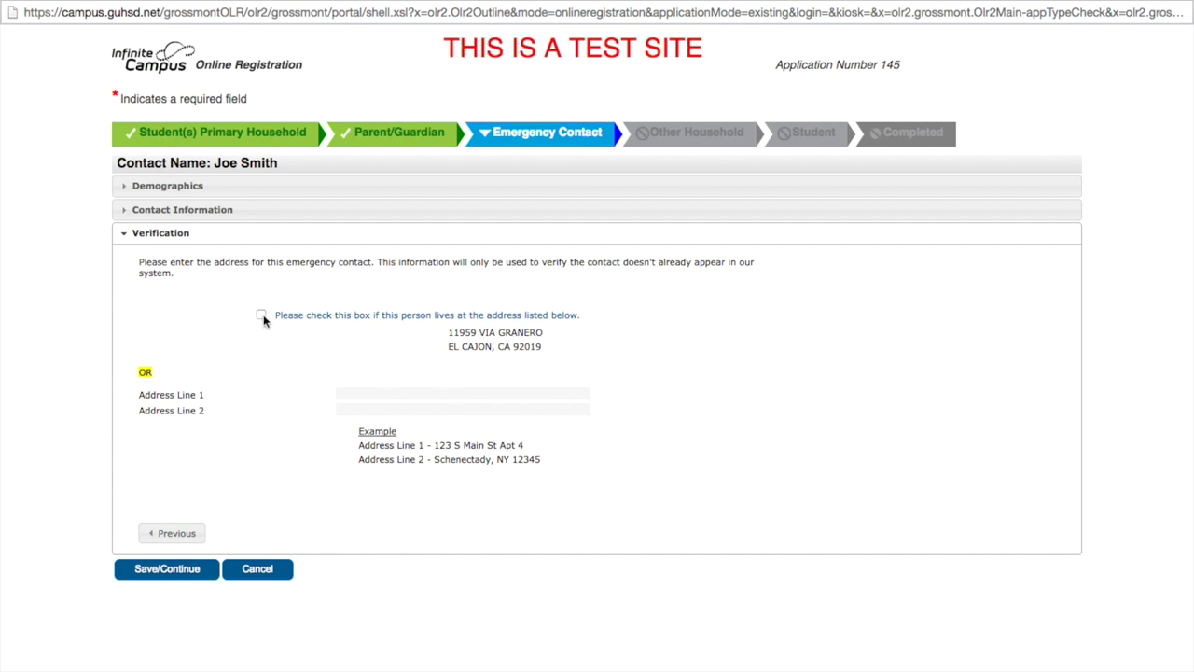
left_click(382, 395)
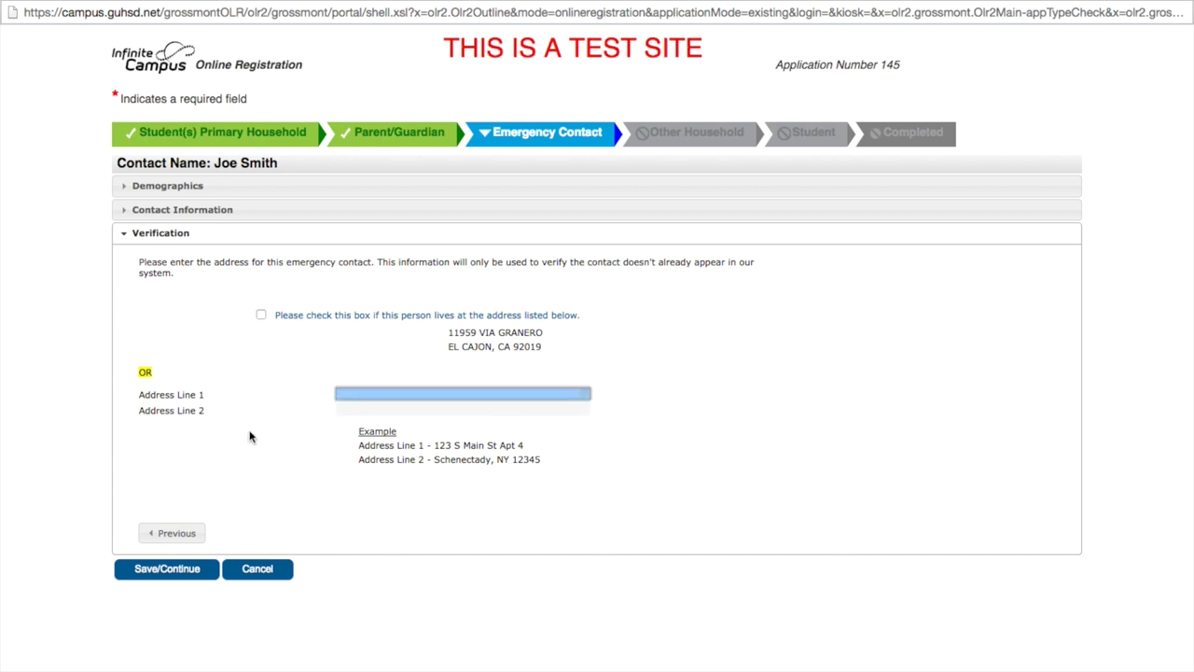
key("Tab")
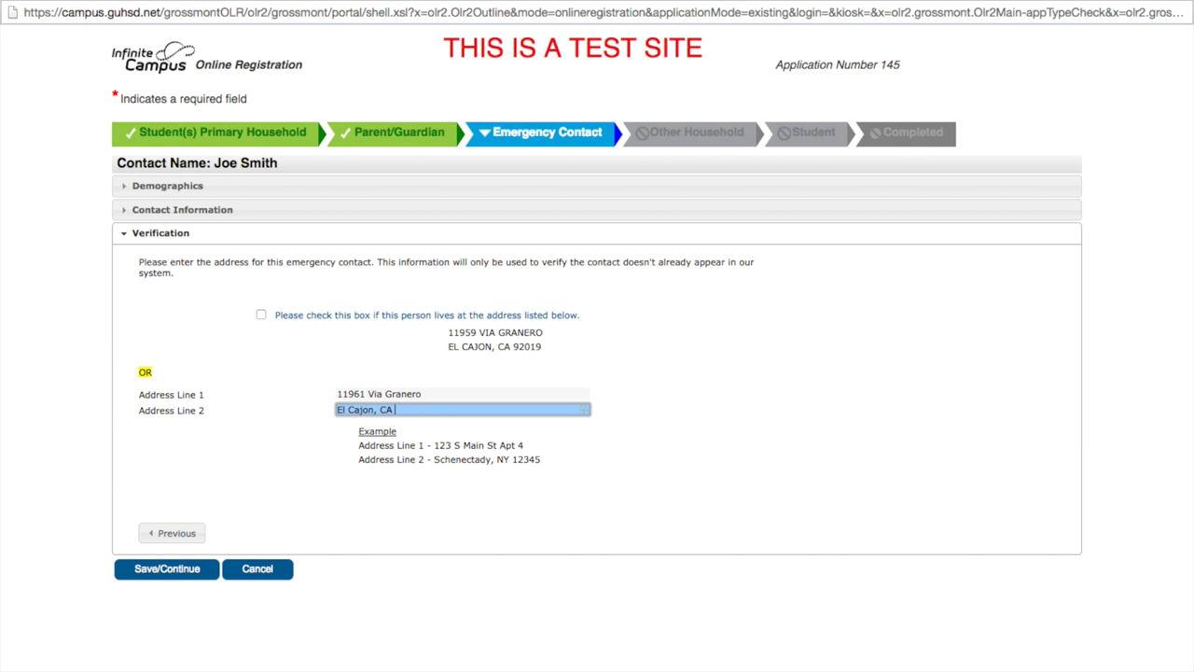
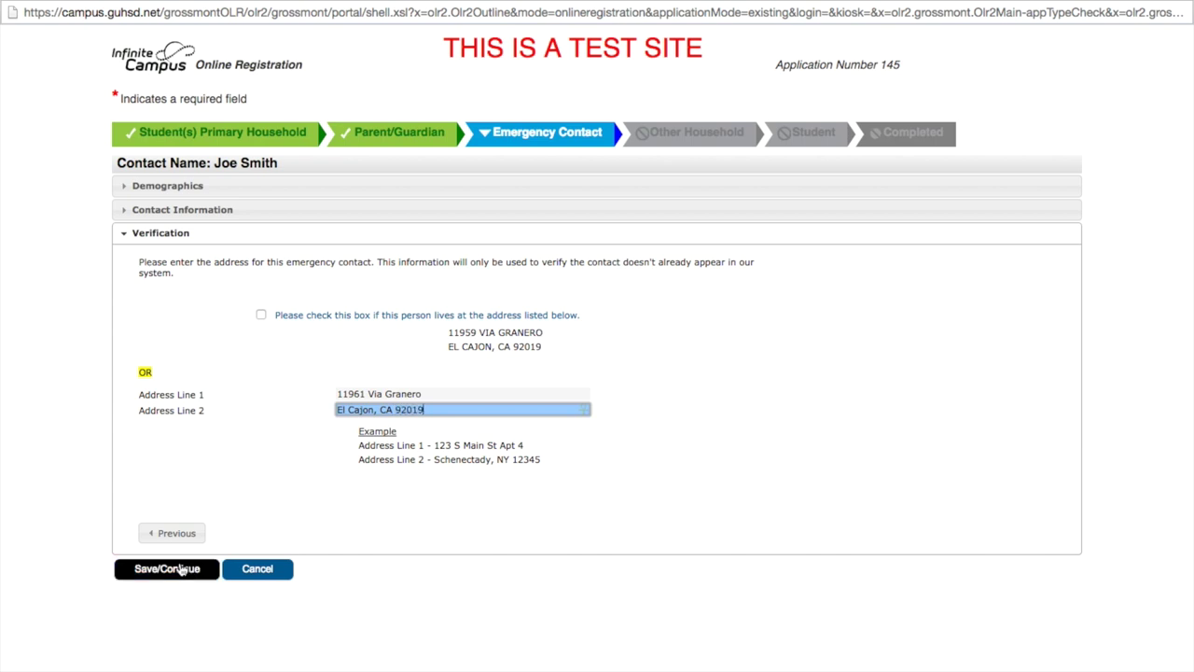
left_click(182, 570)
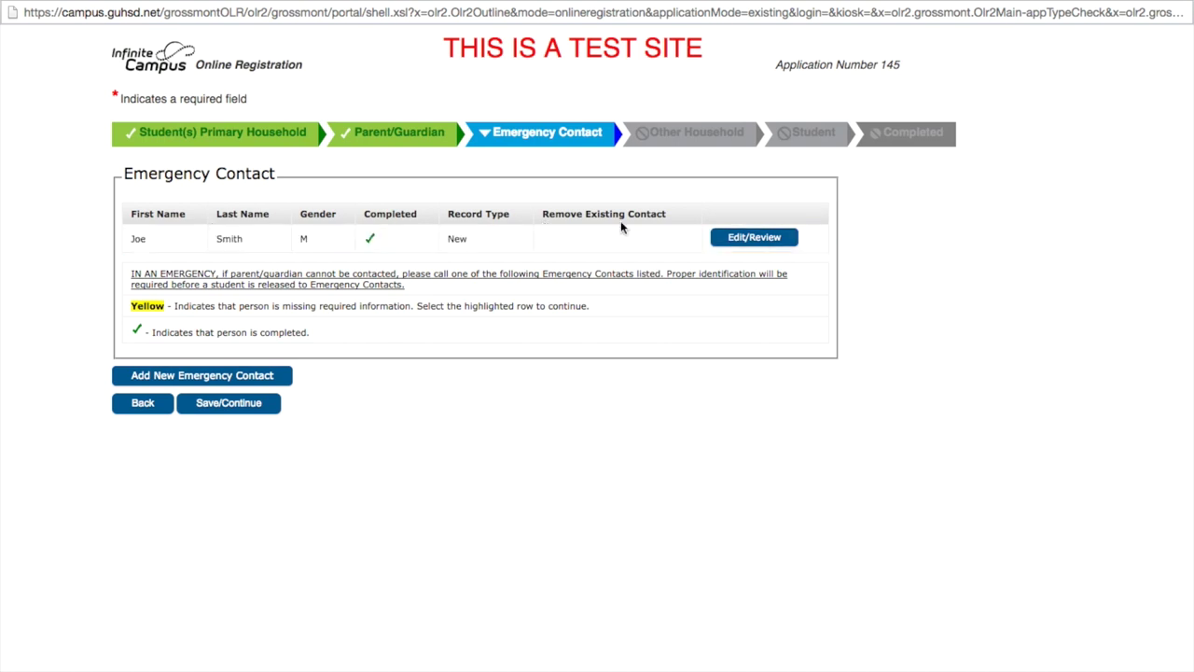
Save the Emergency Contact list and continue to Other Household.
left_click(222, 405)
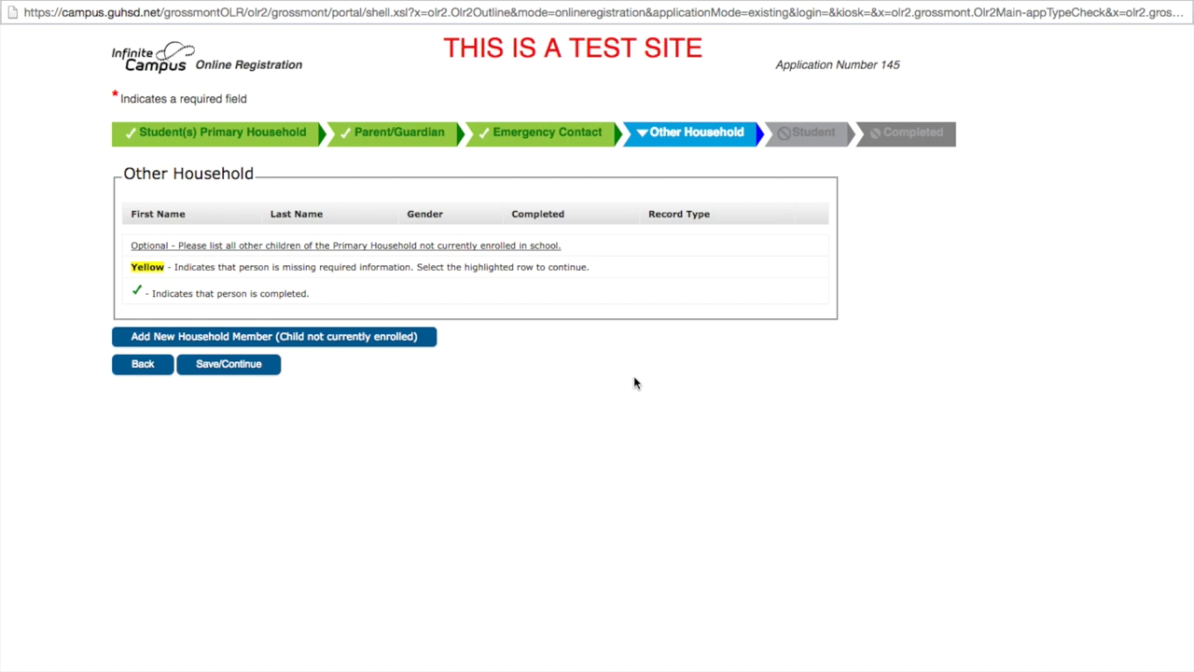
Skip Other Household with no members and open the student's record for review.
left_click(229, 364)
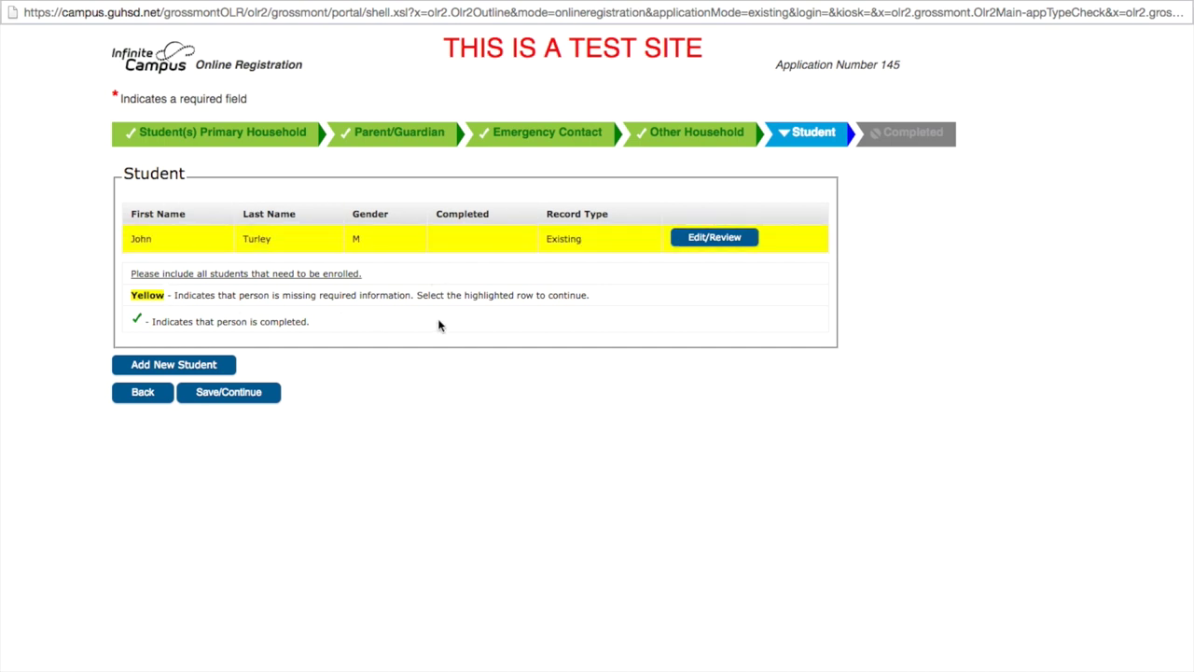
left_click(701, 239)
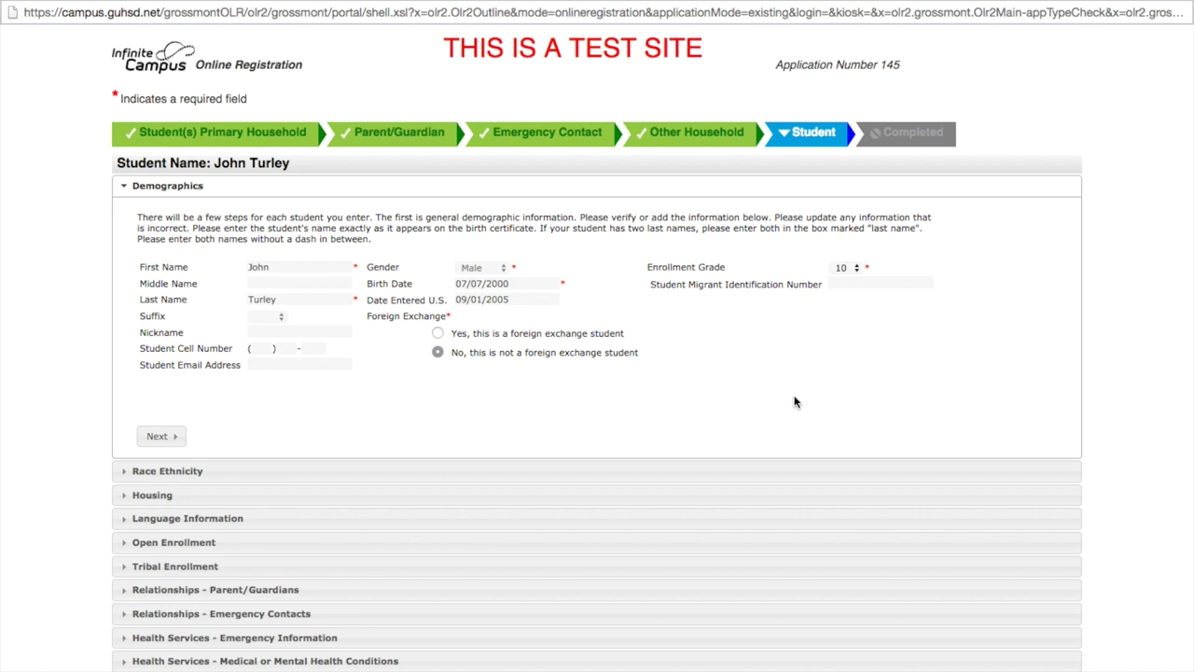
scroll(795, 401, "down", 1)
Continue through demographics, answering No to Middle Eastern origin and passing the housing question.
left_click(159, 395)
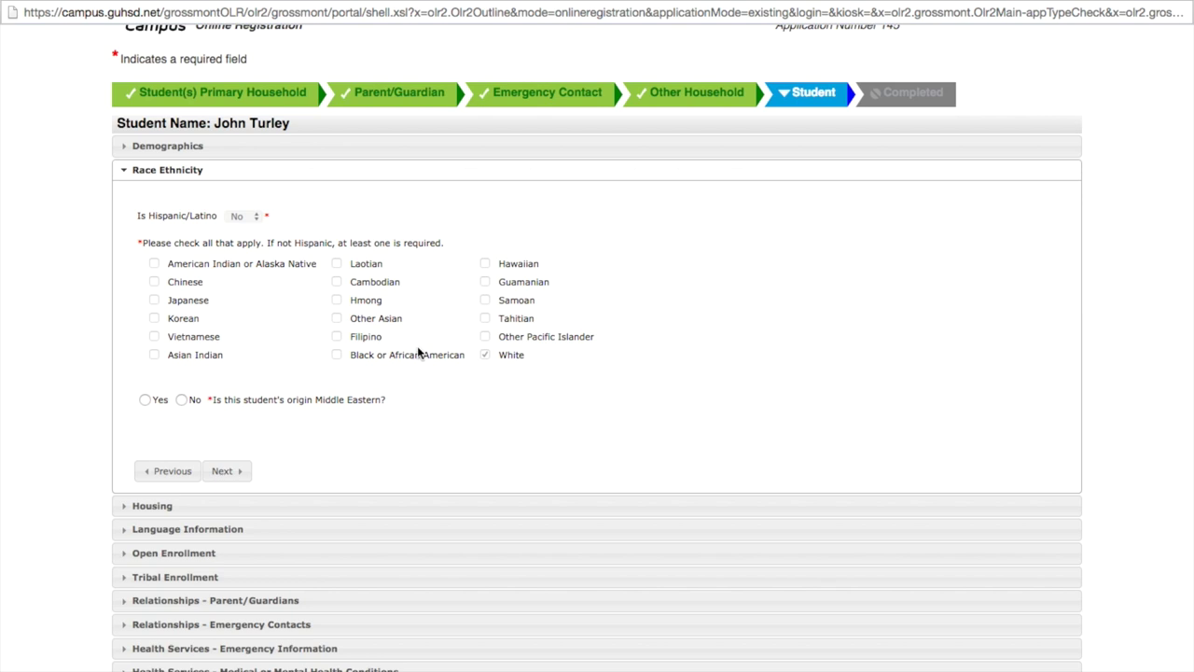
left_click(181, 400)
left_click(238, 474)
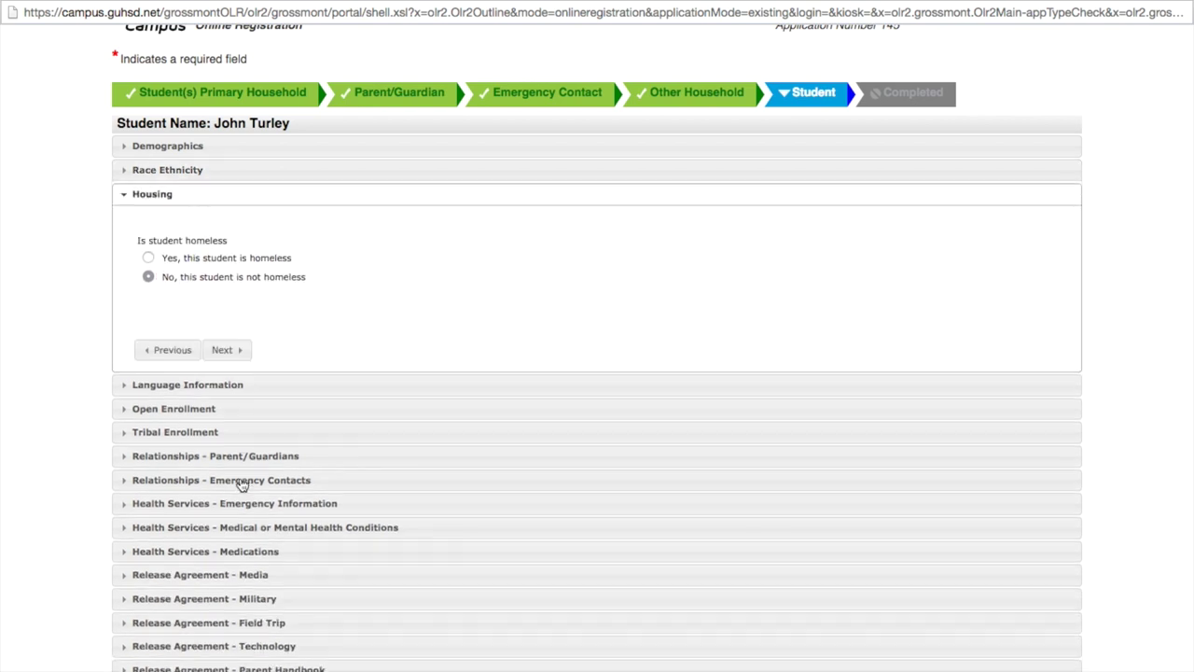
left_click(221, 349)
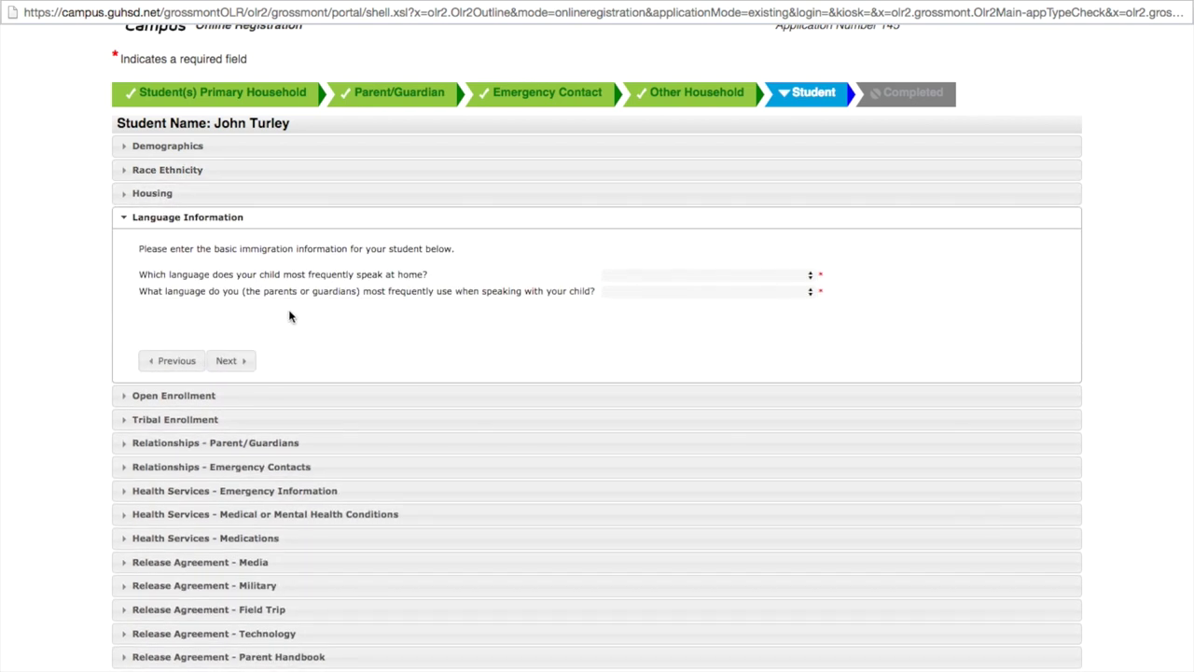
Set both home and parents' language to English, then pass open and tribal enrollment.
left_click(699, 275)
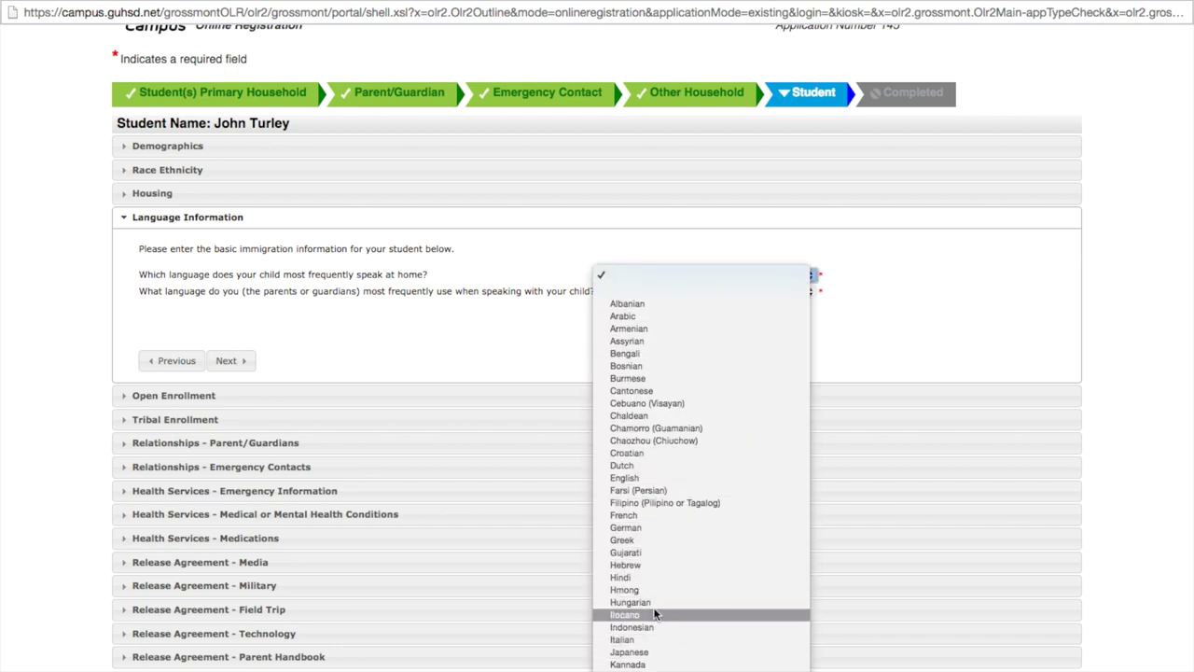
left_click(647, 476)
left_click(719, 290)
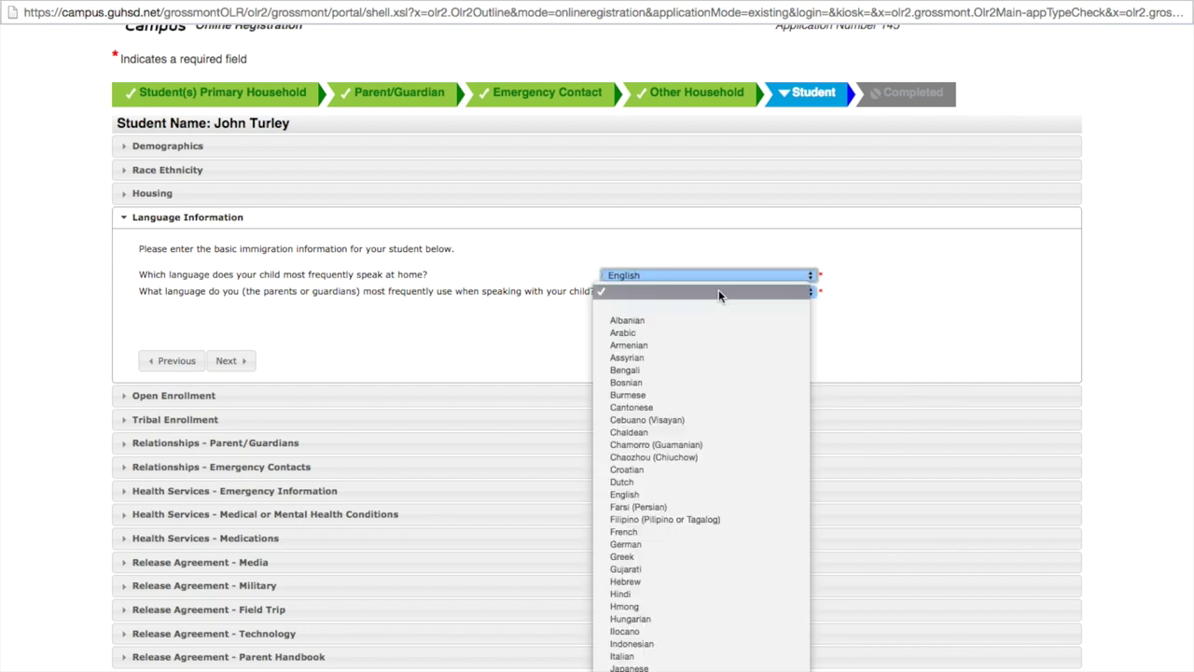
left_click(657, 494)
left_click(238, 363)
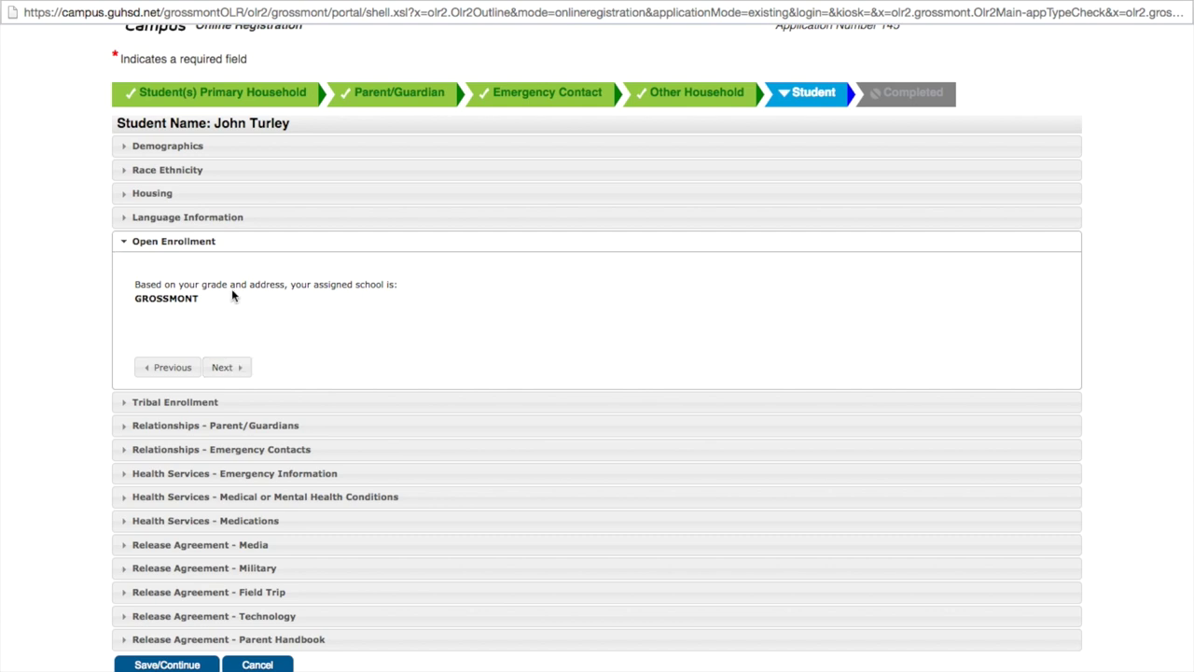
left_click(241, 367)
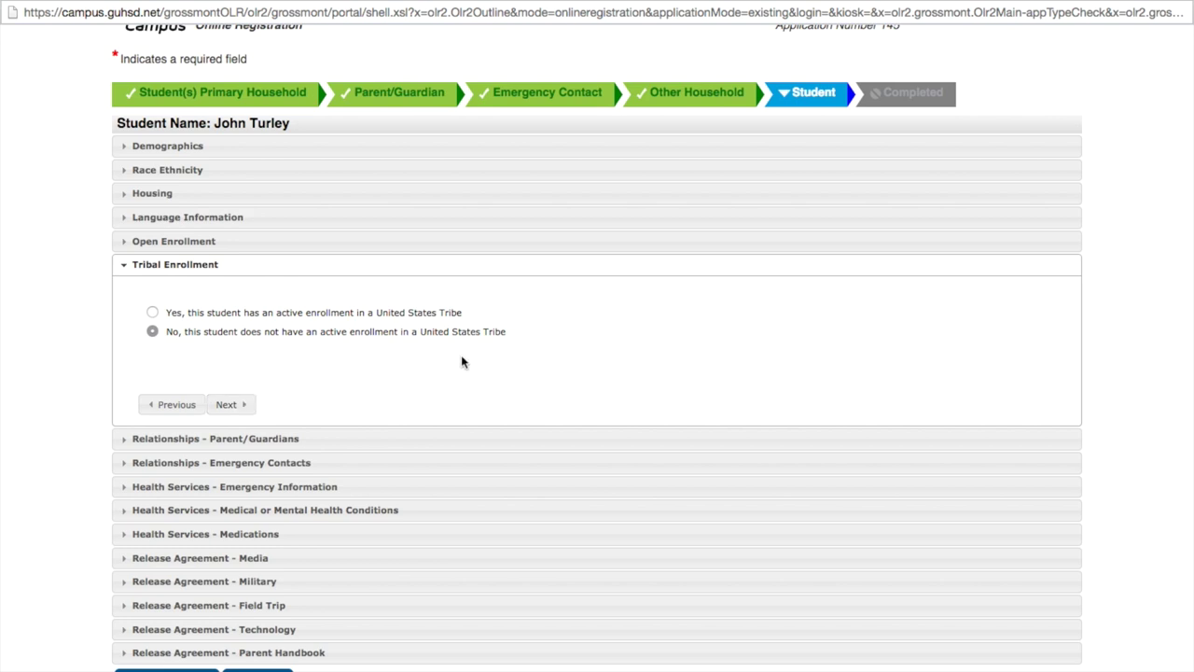
left_click(231, 405)
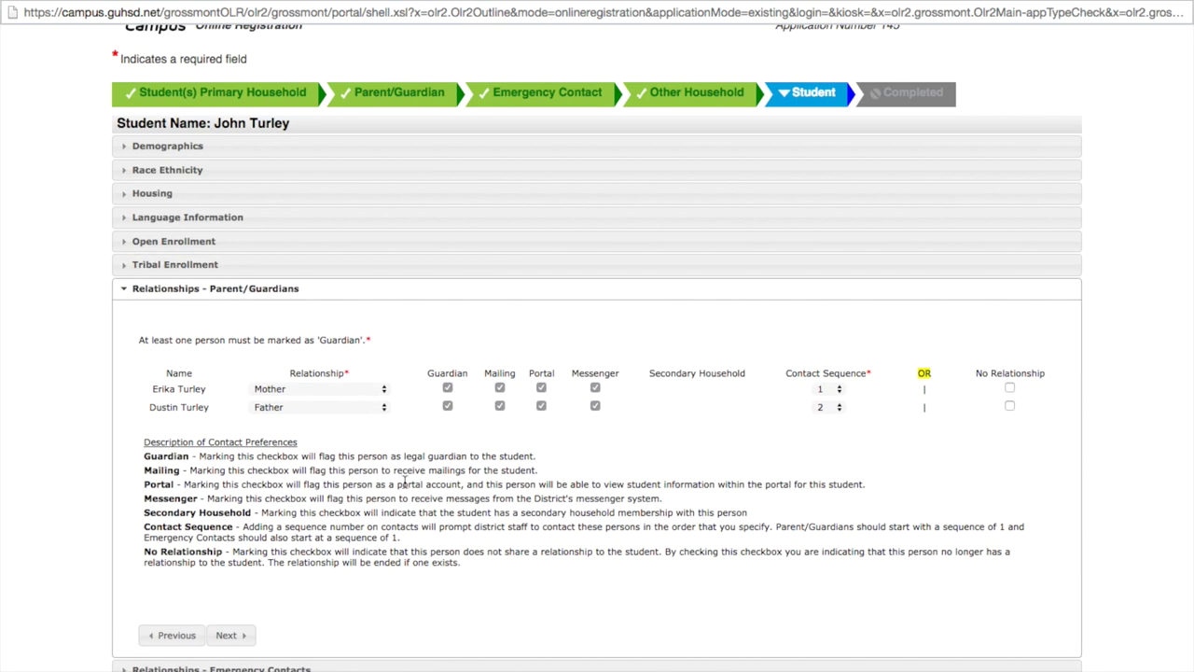
Keep the Mother and Father relationships and contact order unchanged, moving to emergency contact relationships.
left_click(289, 390)
left_click(293, 407)
left_click(834, 387)
left_click(838, 408)
scroll(578, 511, "down", 3)
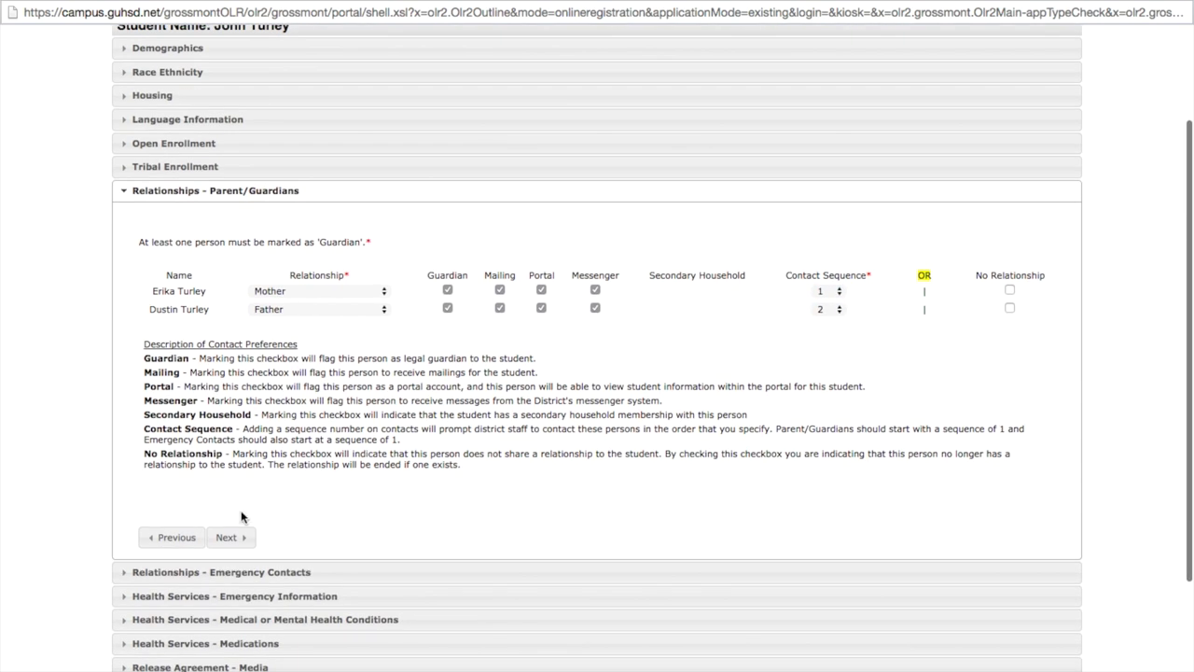
left_click(229, 537)
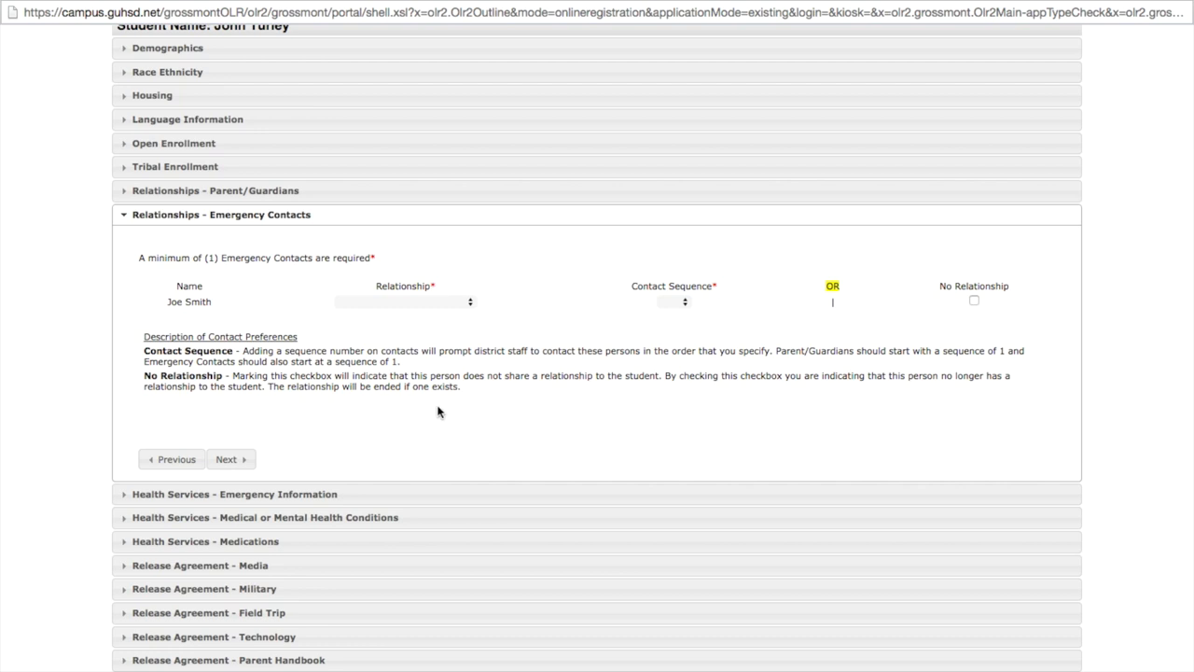
left_click(469, 301)
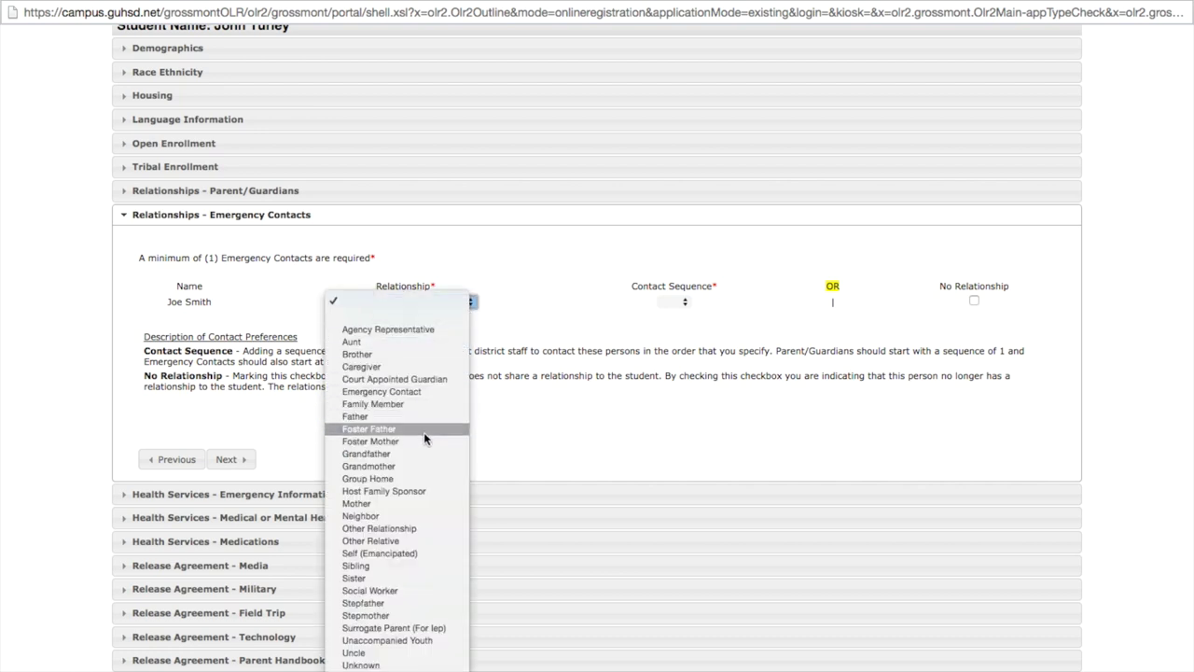
Make the emergency contact a Neighbor with contact sequence 3.
left_click(421, 516)
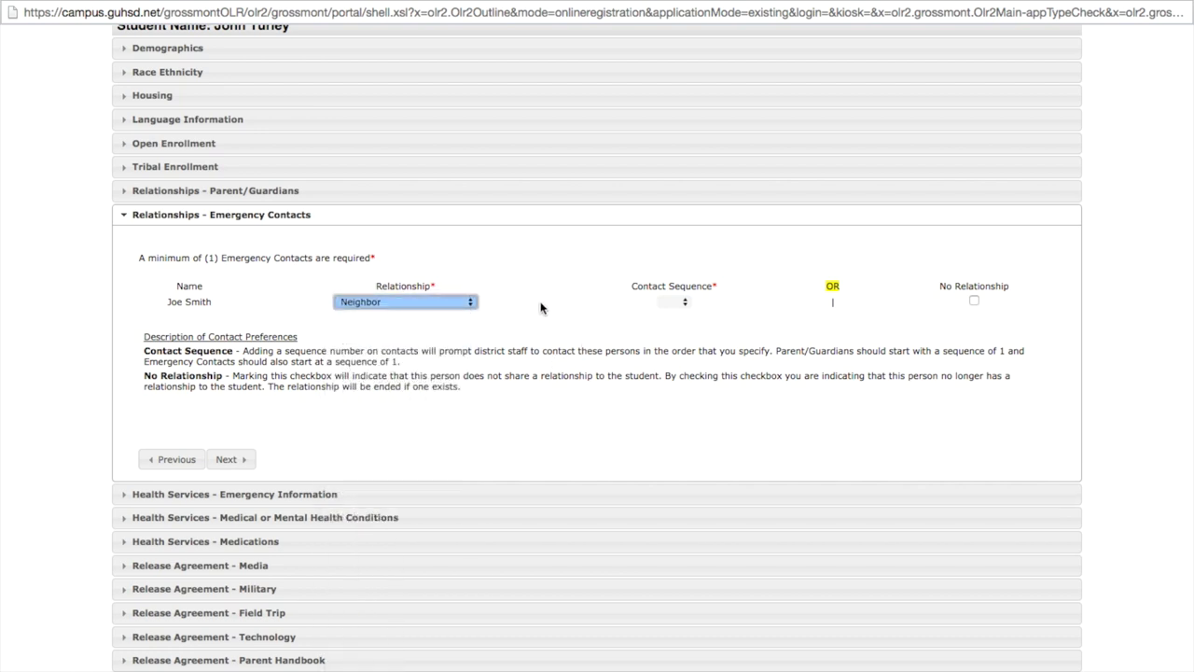
left_click(686, 302)
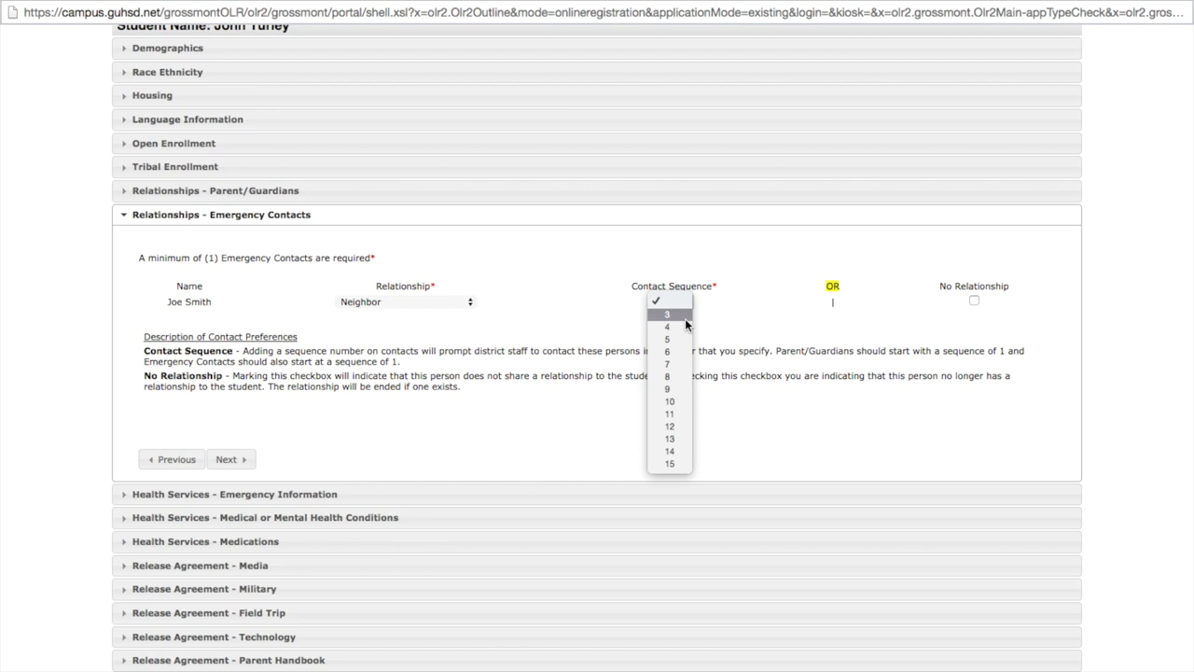
left_click(685, 318)
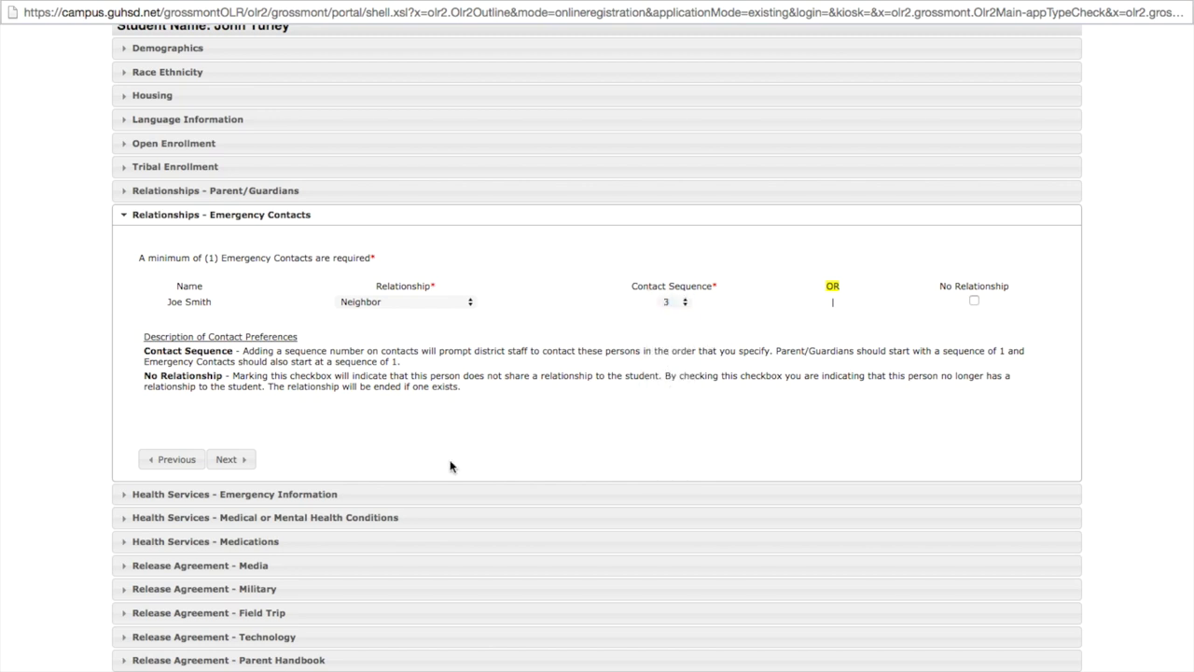
left_click(225, 459)
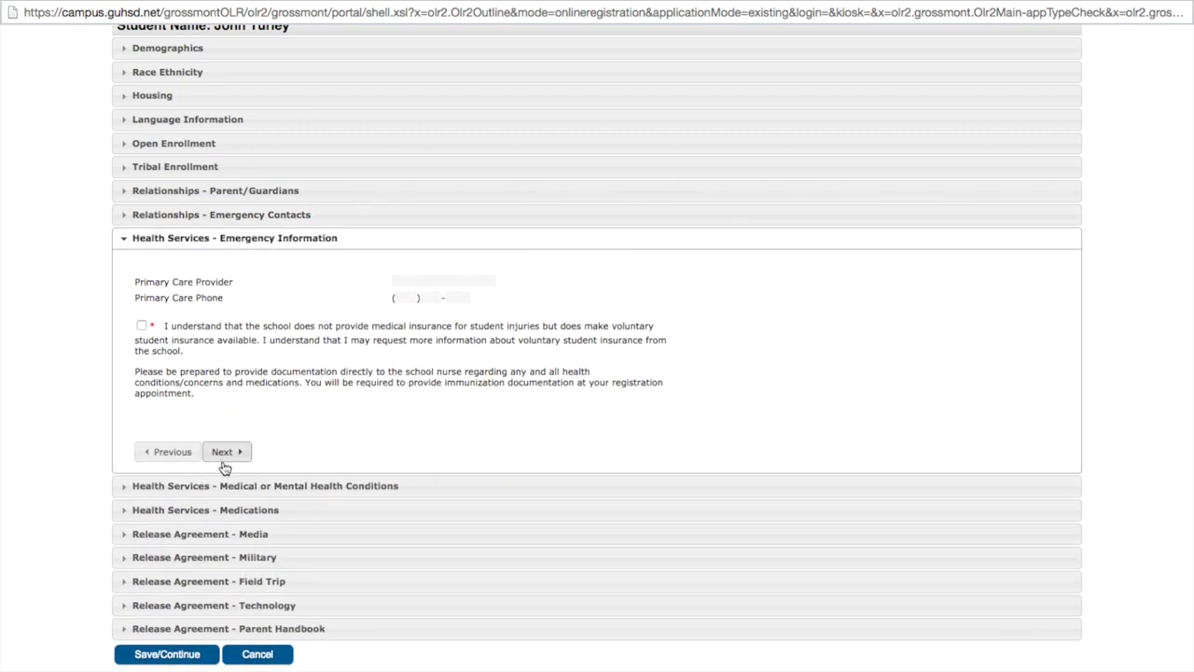
Enter Sharp Reas-Stealy and its phone number as primary care provider, accepting the insurance acknowledgement.
left_click(411, 284)
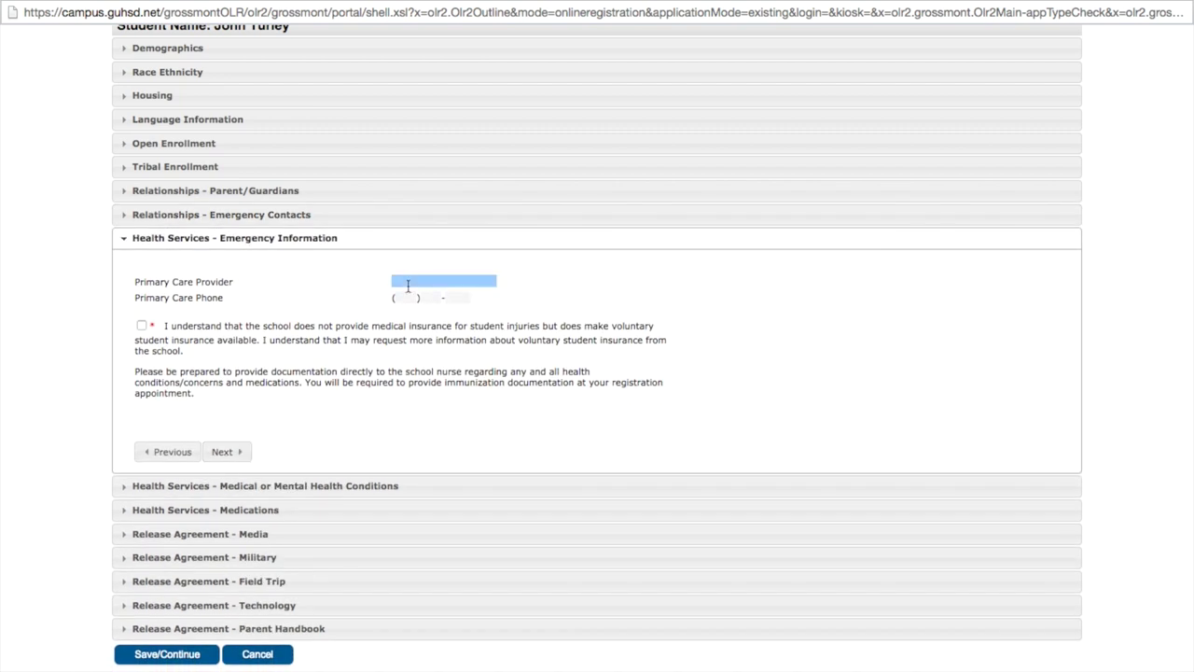
type("Sha")
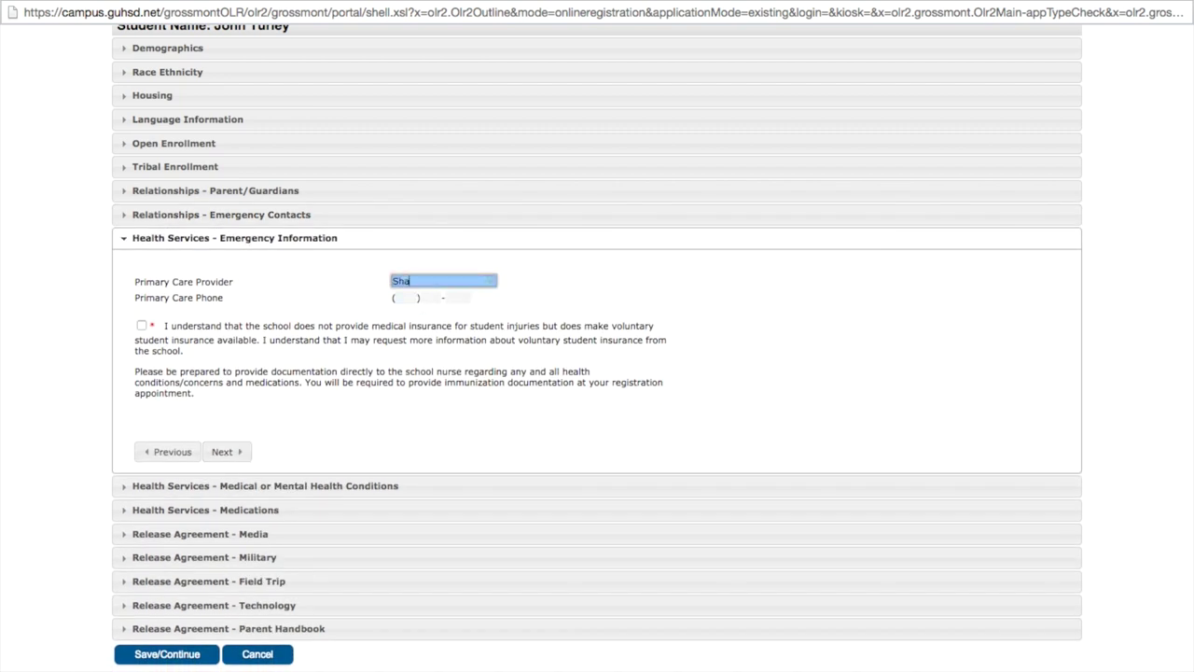
type("rp Reas-Stealy")
key("Tab")
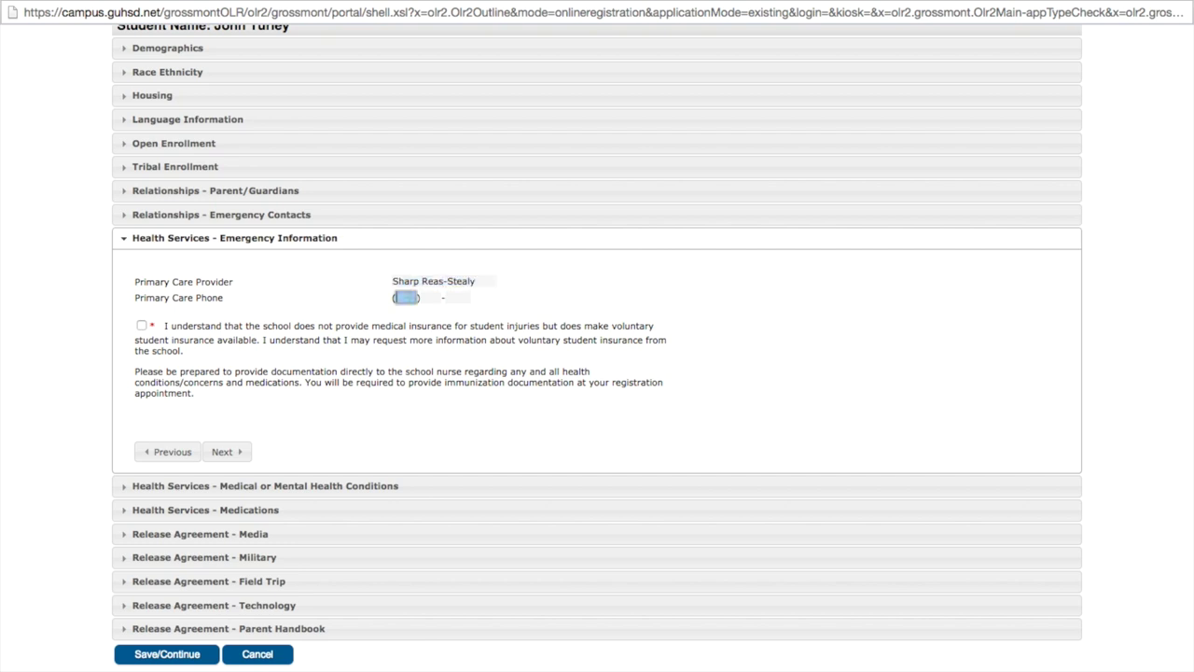
type("619 )555 -")
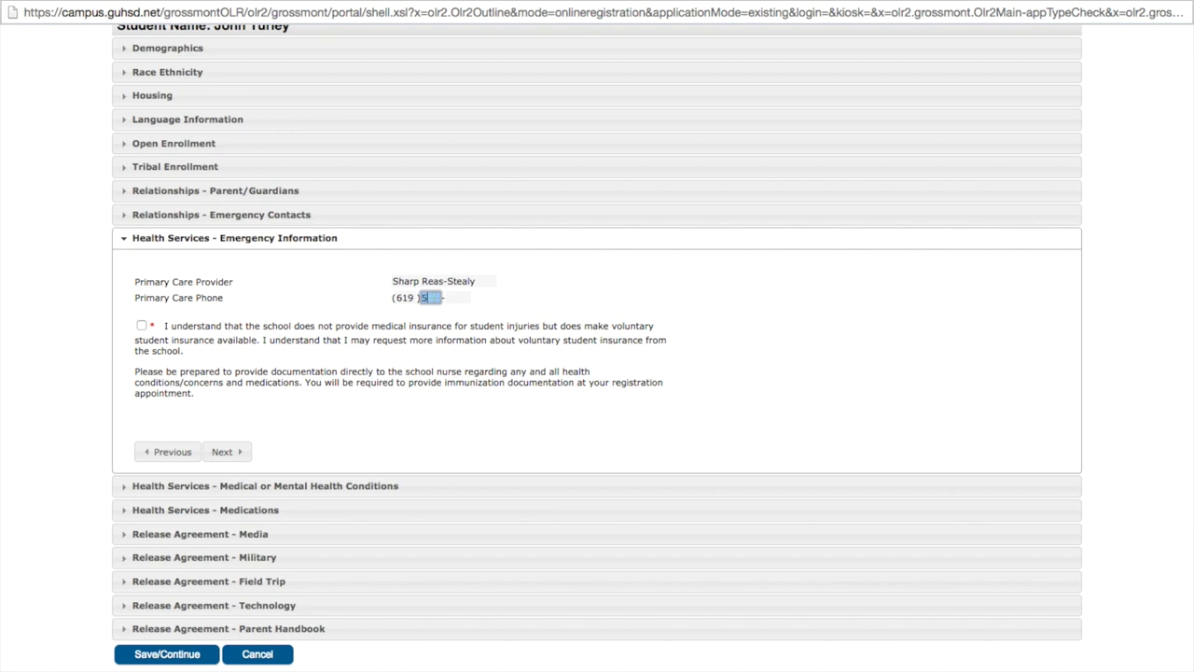
type("54")
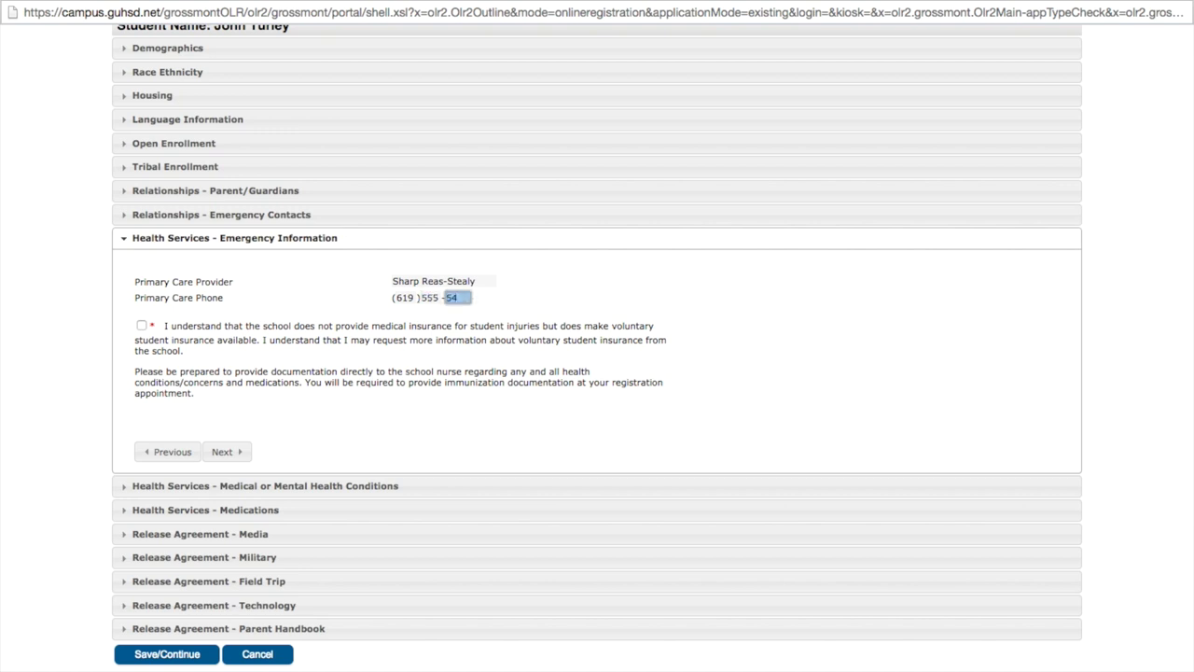
type("34")
left_click(142, 327)
left_click(226, 453)
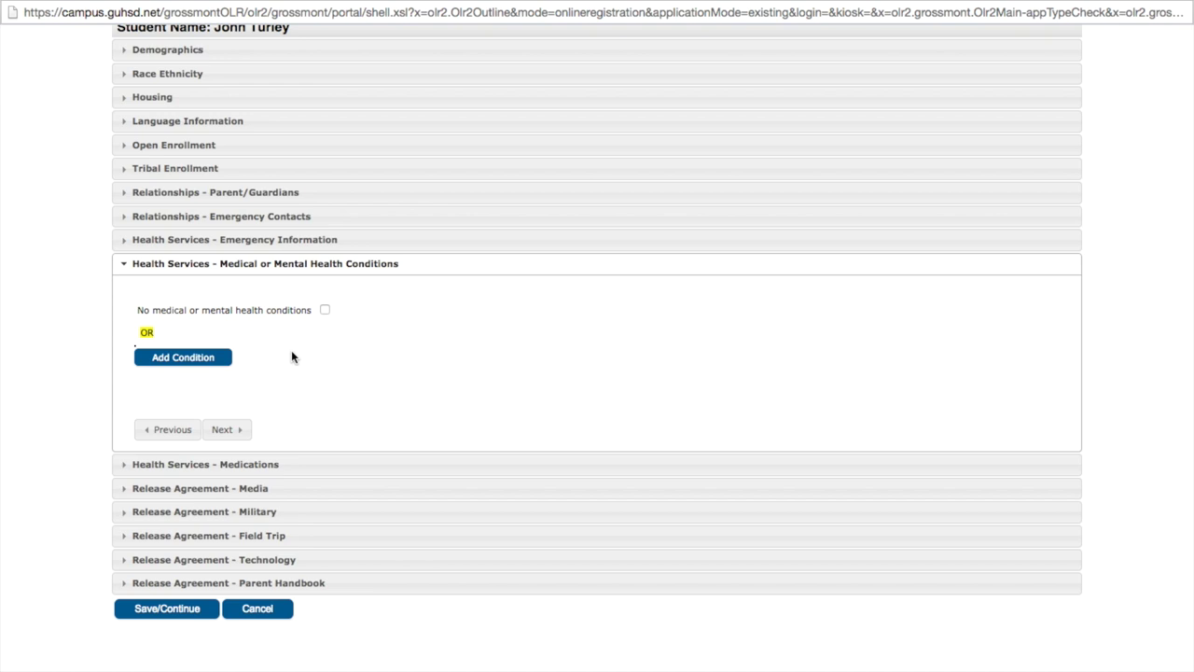
Add an Allergies condition with comment 'Bees', removing the extra empty condition row.
left_click(205, 360)
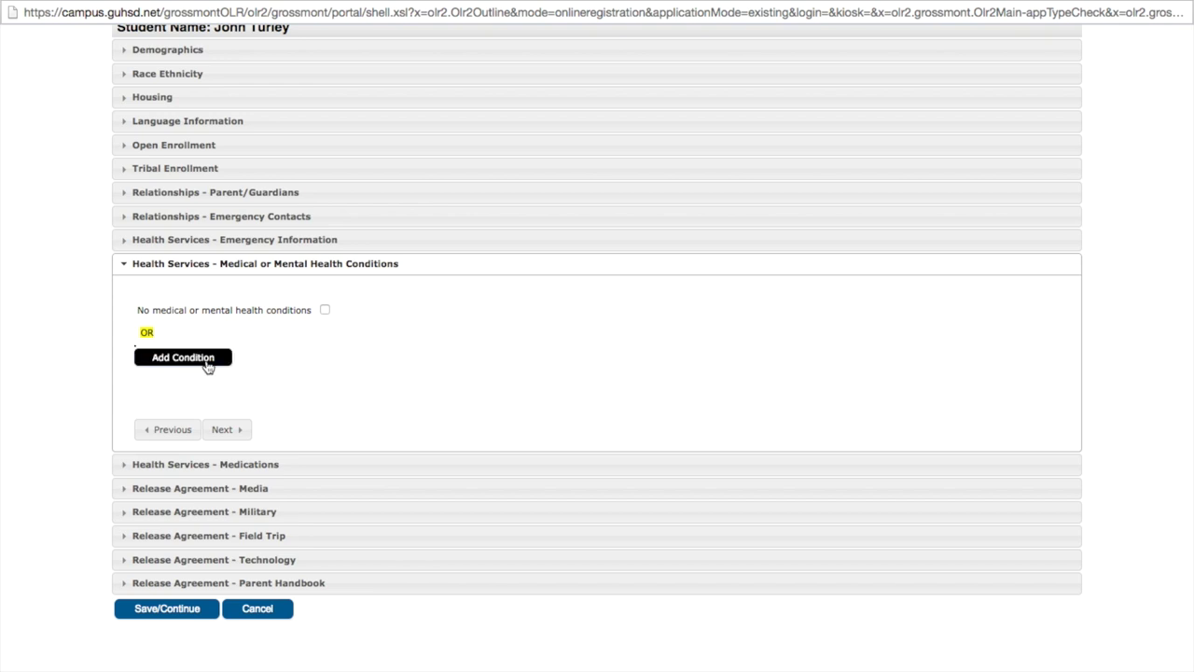
left_click(209, 363)
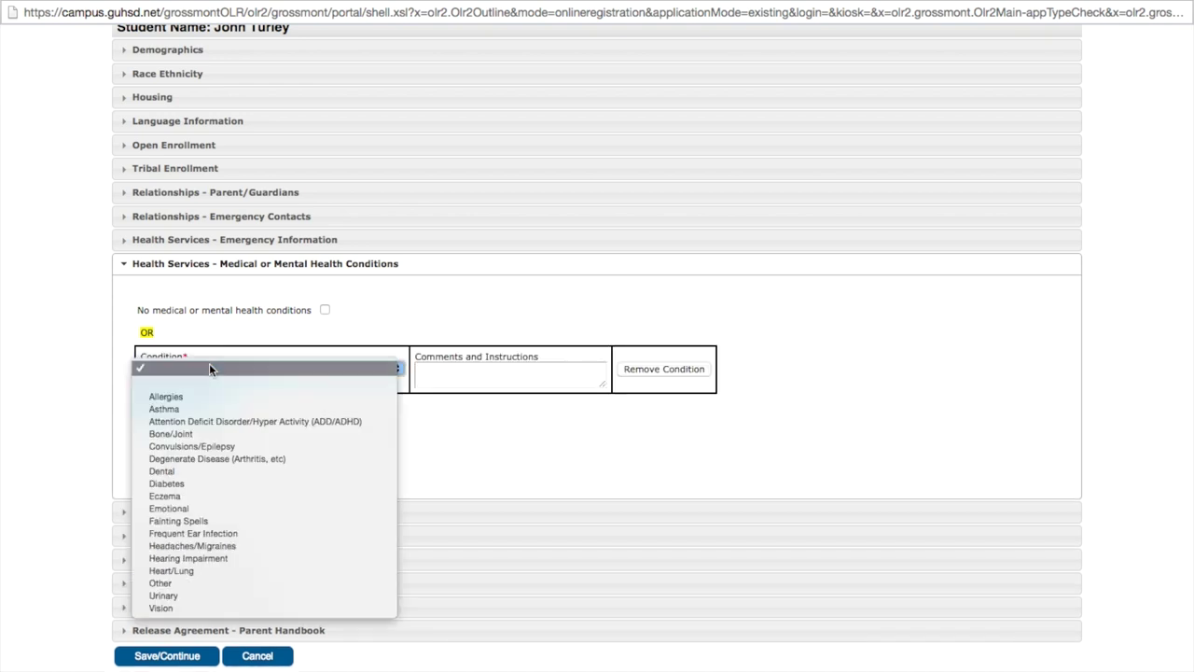
left_click(195, 394)
left_click(445, 371)
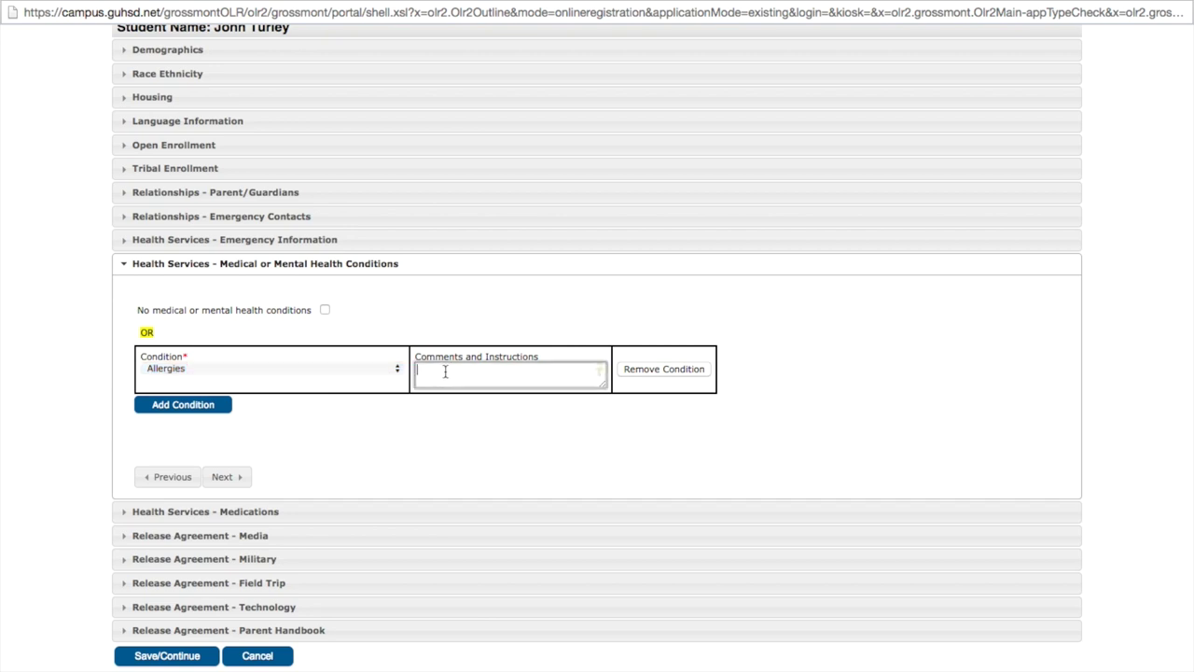
type("Bees")
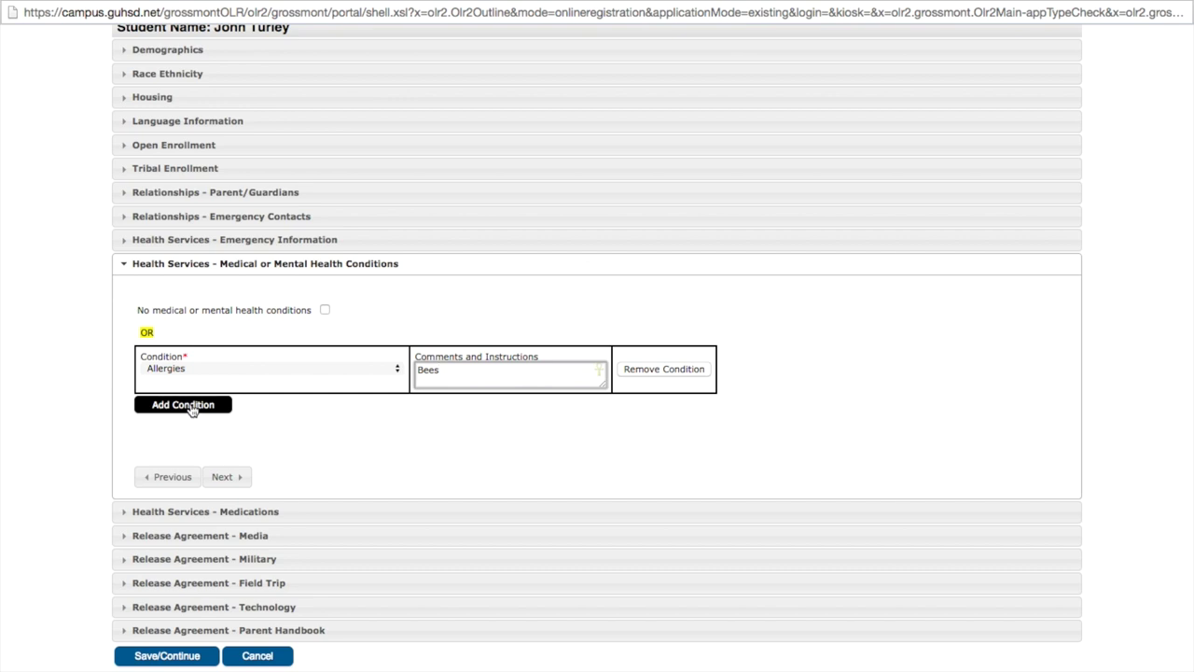
left_click(219, 411)
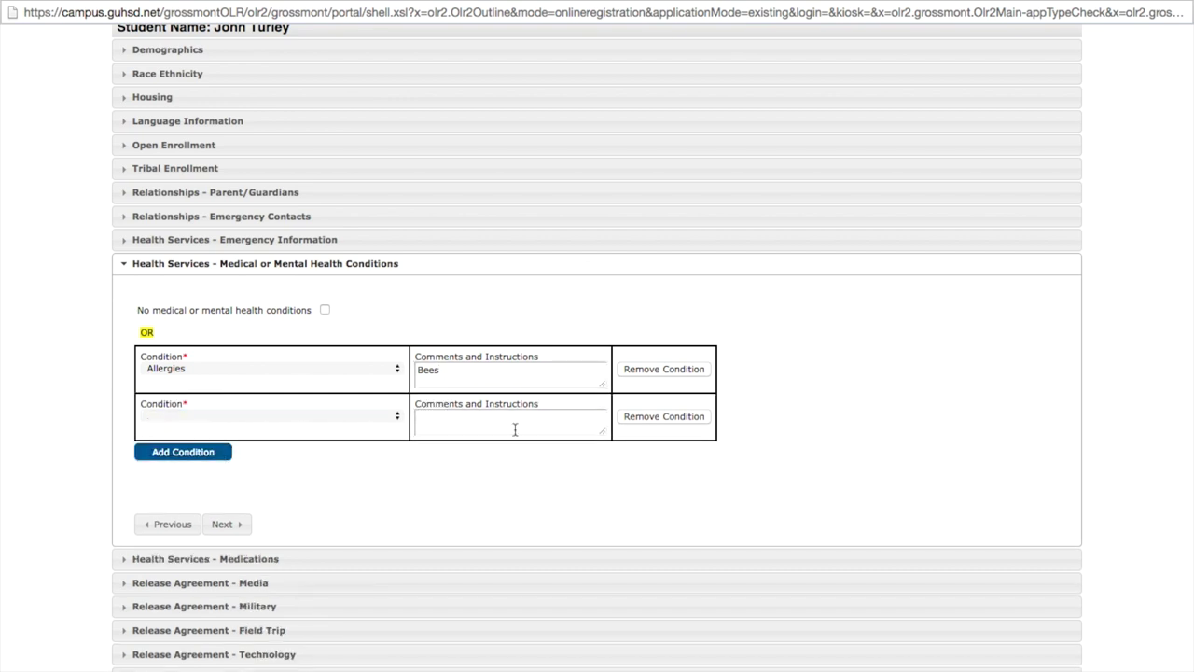
left_click(659, 416)
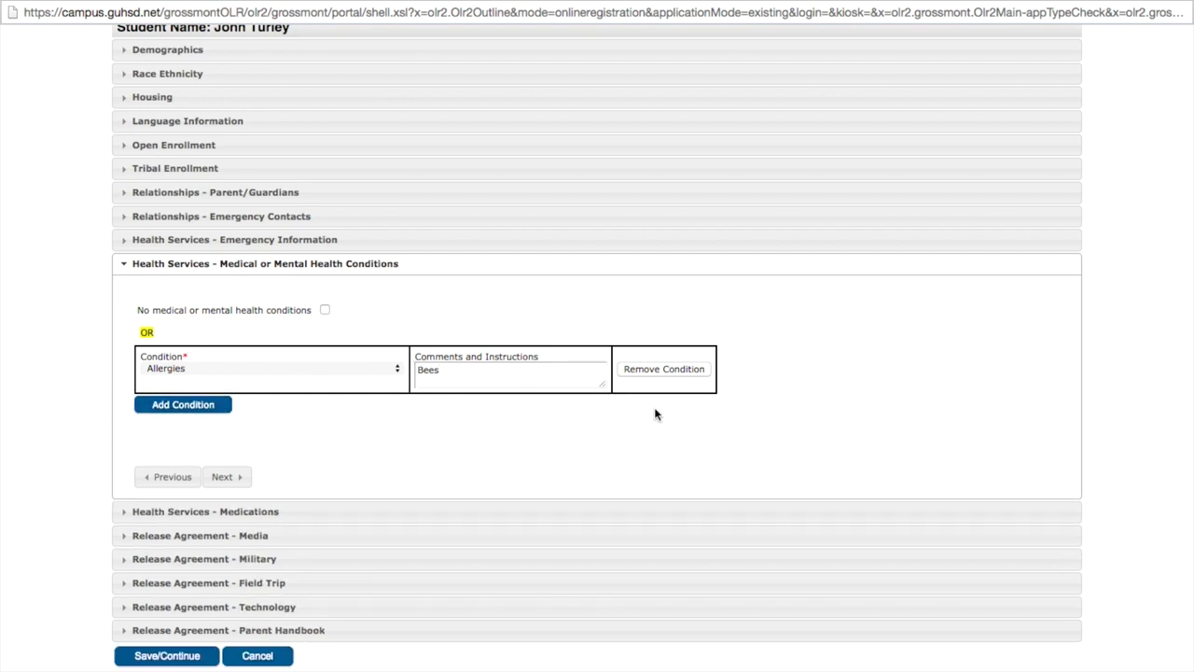
left_click(229, 477)
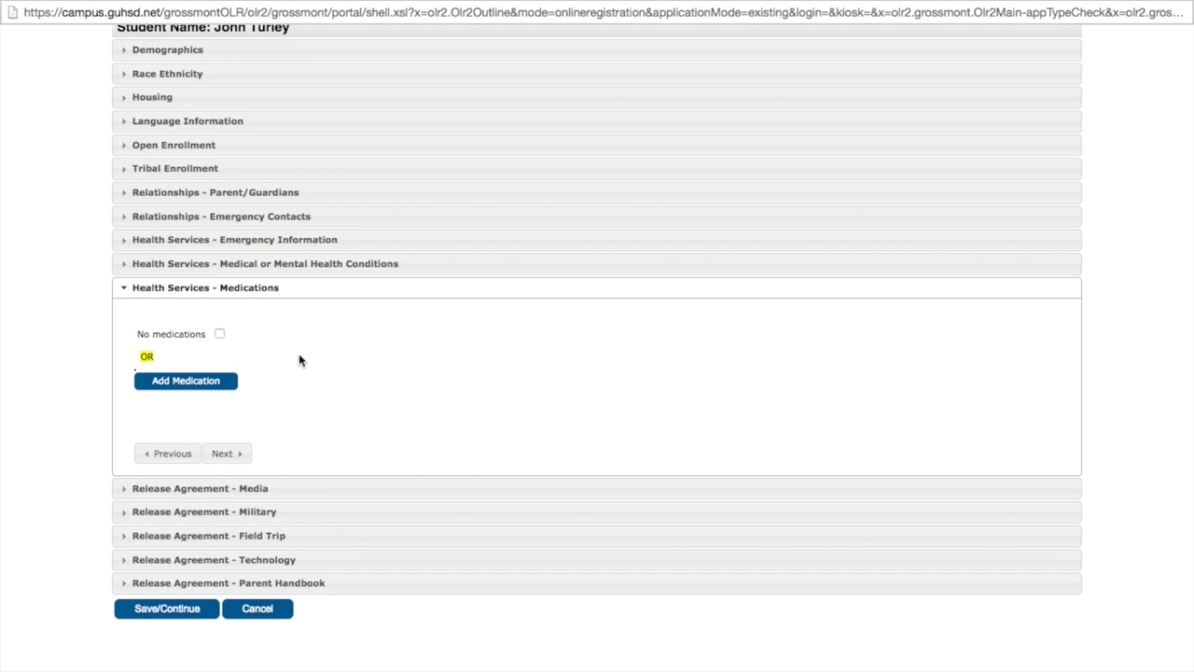
Add Concerta as a Daily medication taken At Home.
left_click(211, 383)
left_click(185, 393)
type("Con")
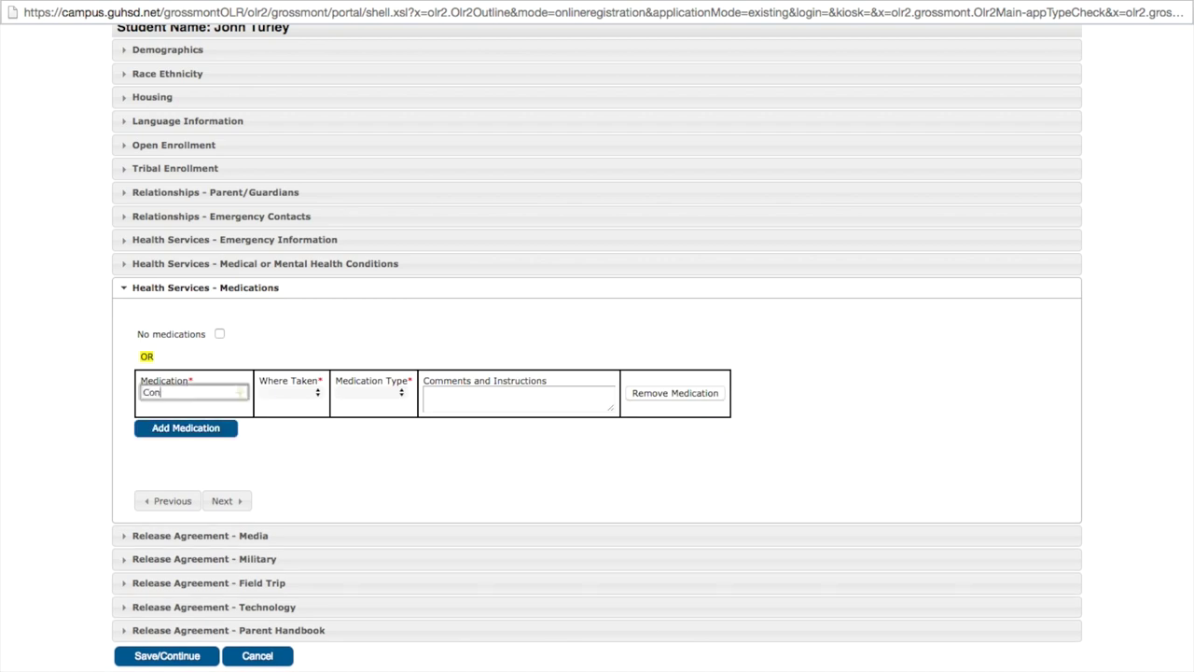
type("certa")
left_click(279, 393)
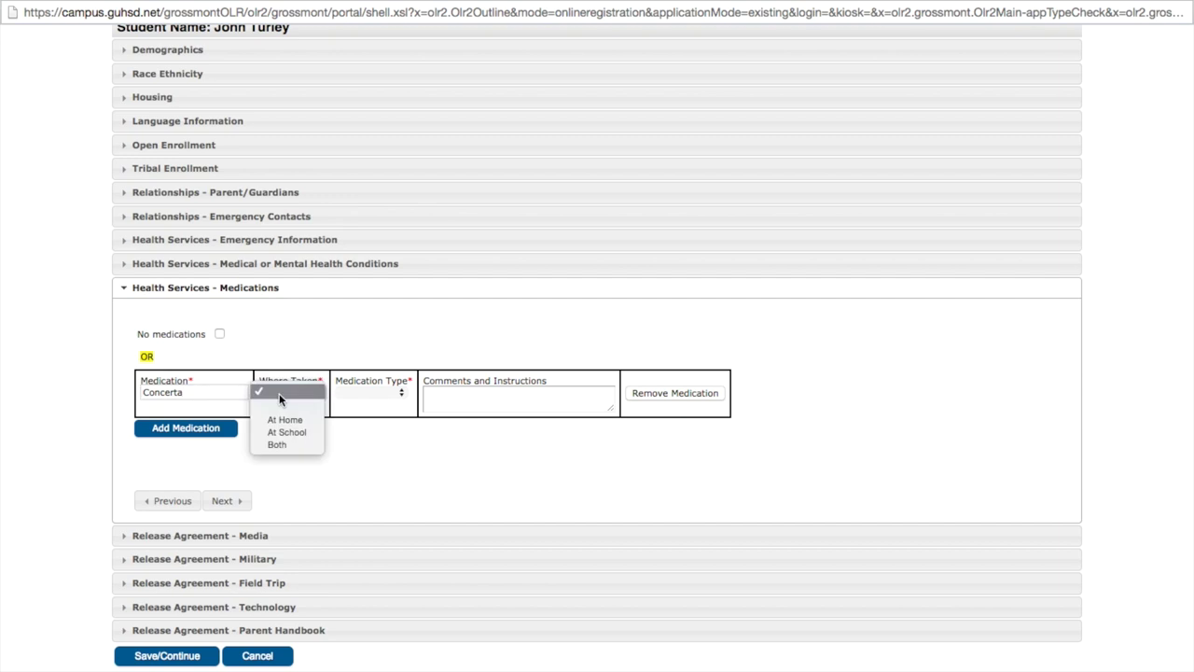
left_click(284, 421)
left_click(367, 392)
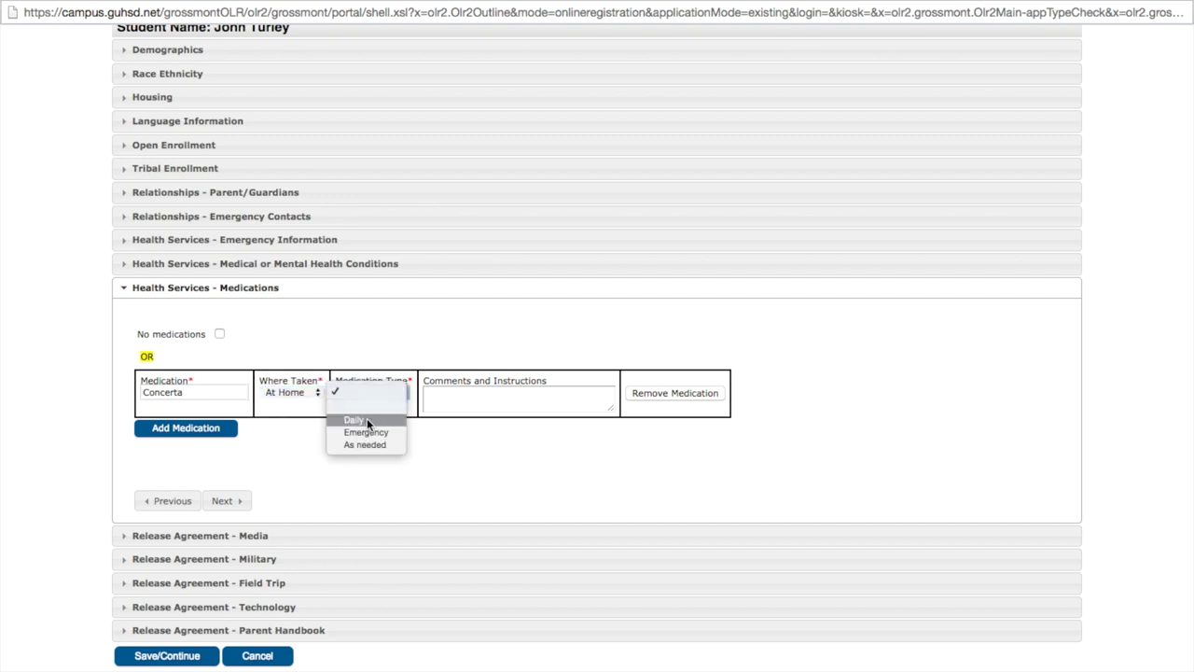
left_click(367, 422)
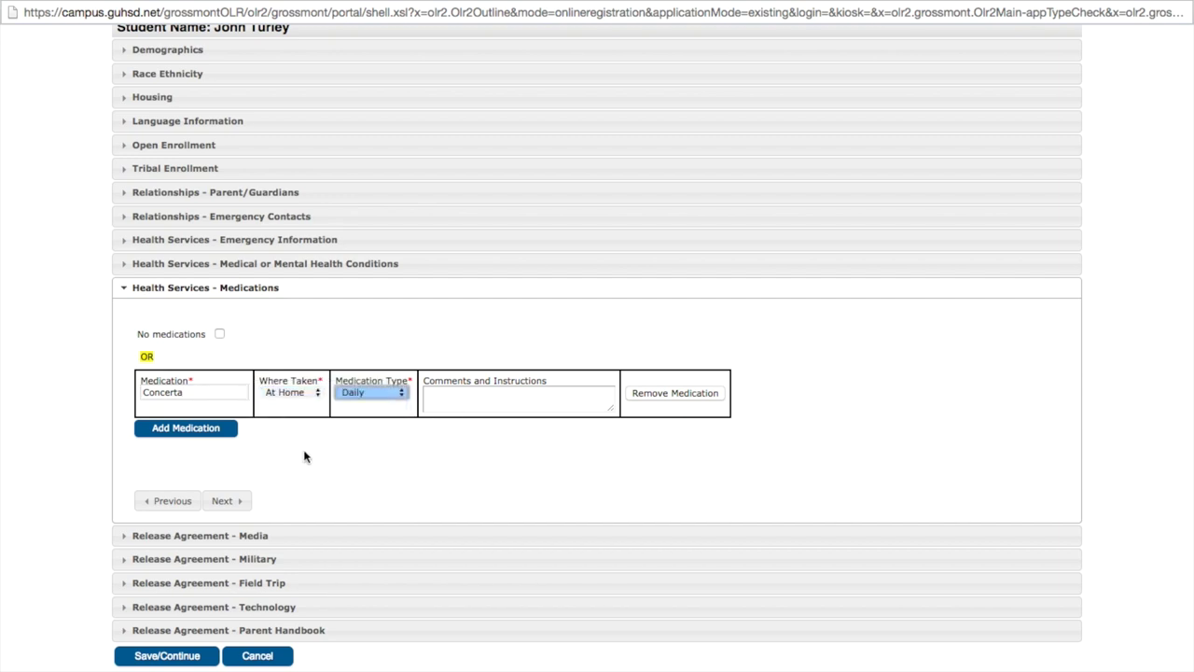
left_click(224, 501)
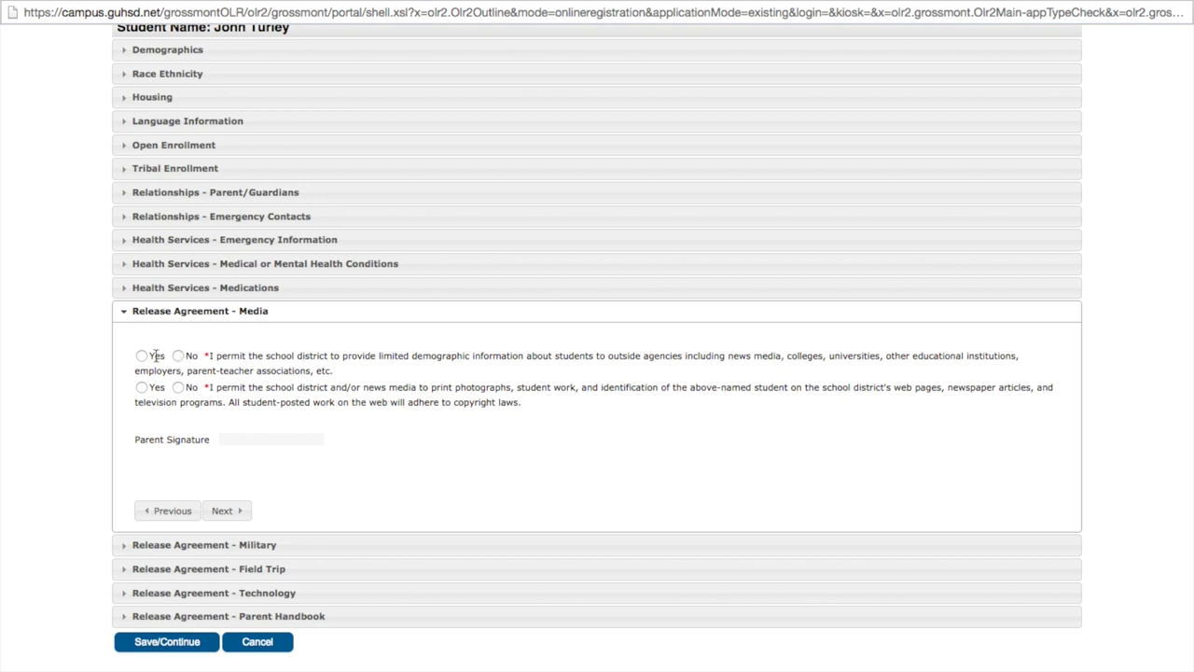
Answer Yes to the demographic-sharing and photo/student-work media questions and sign with the parent's full name.
left_click(142, 355)
left_click(141, 387)
left_click(277, 438)
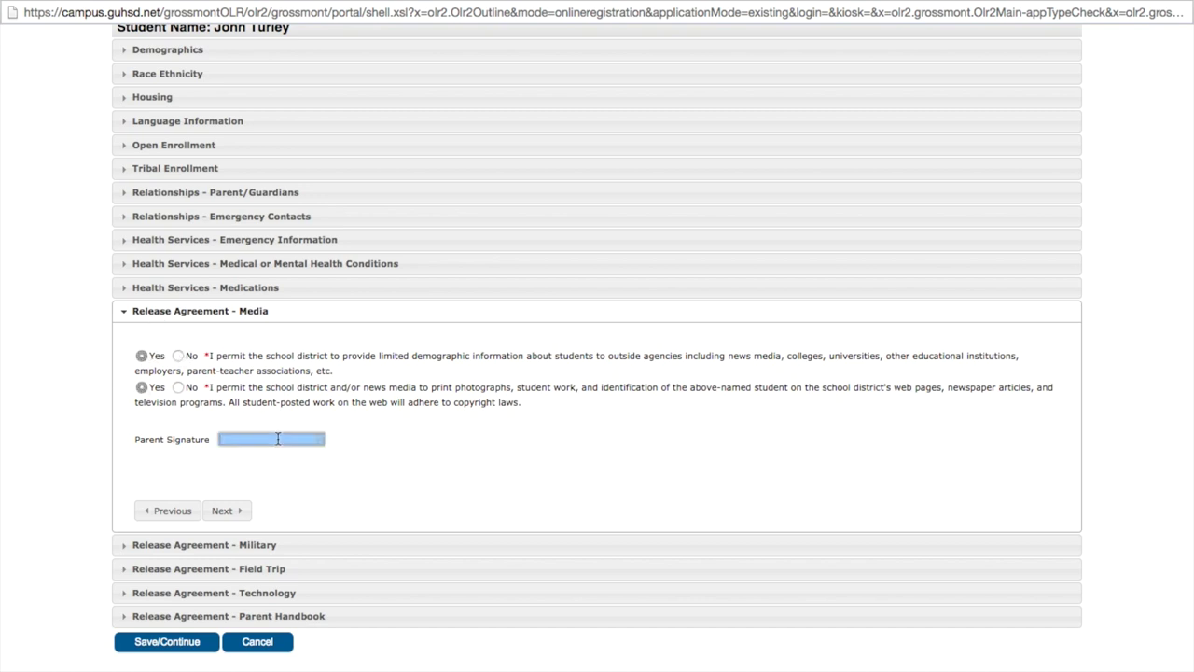
left_click(226, 511)
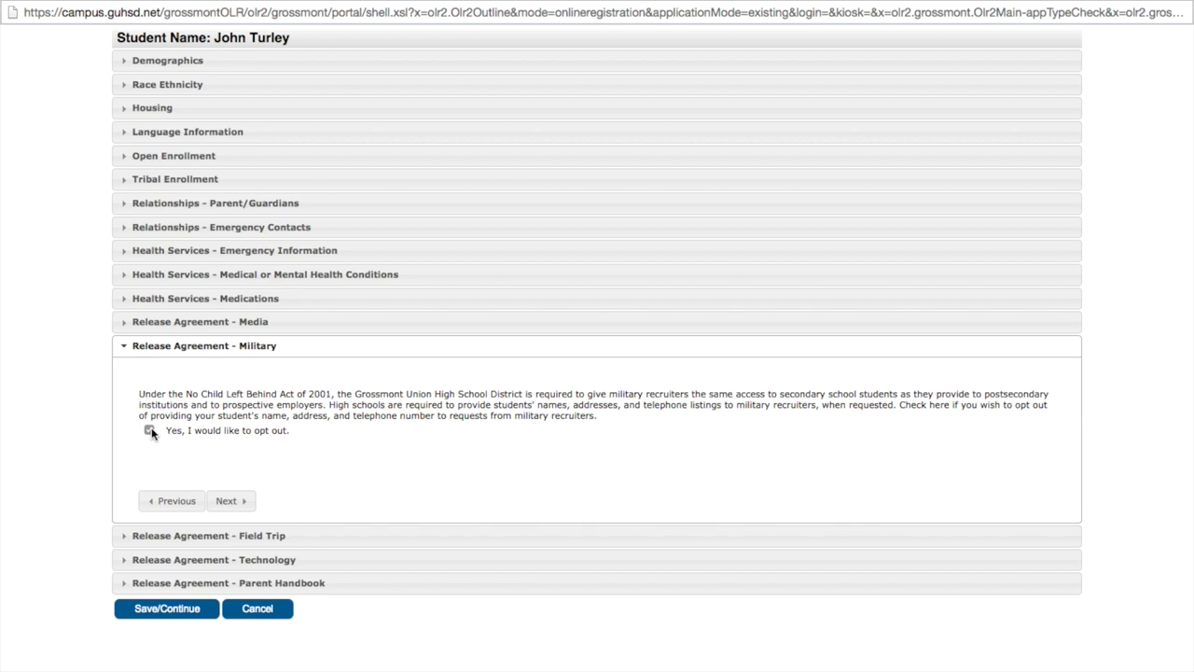
Keep the military recruiter opt-out and give Yes consent for school field trips.
left_click(229, 502)
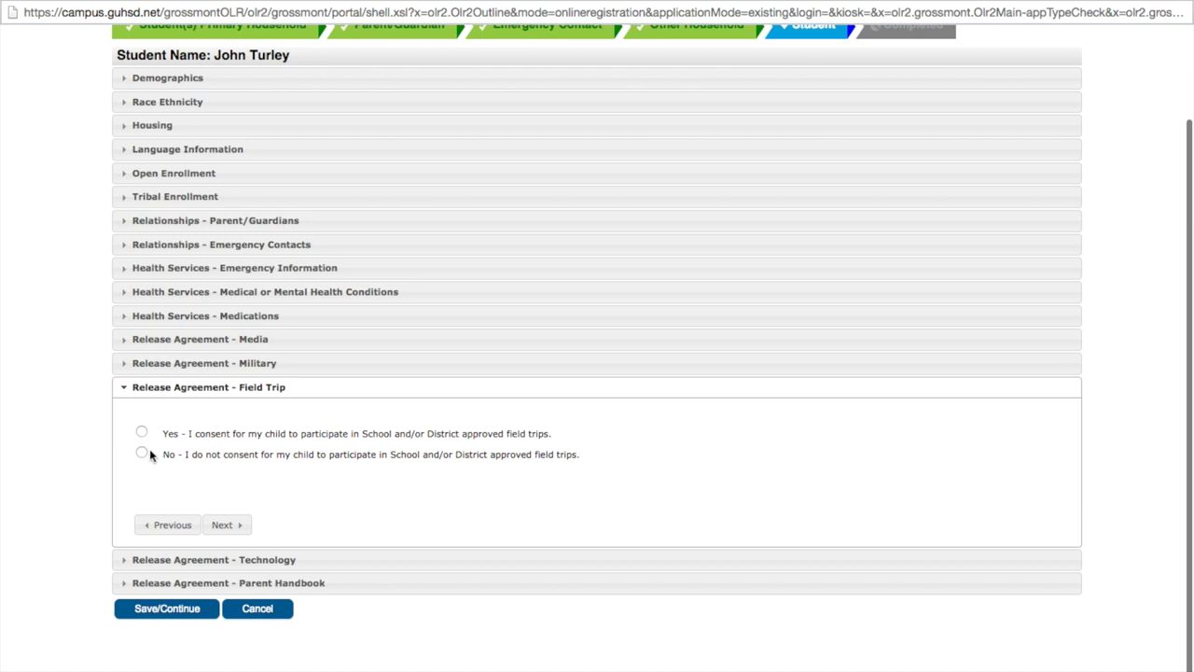
left_click(142, 432)
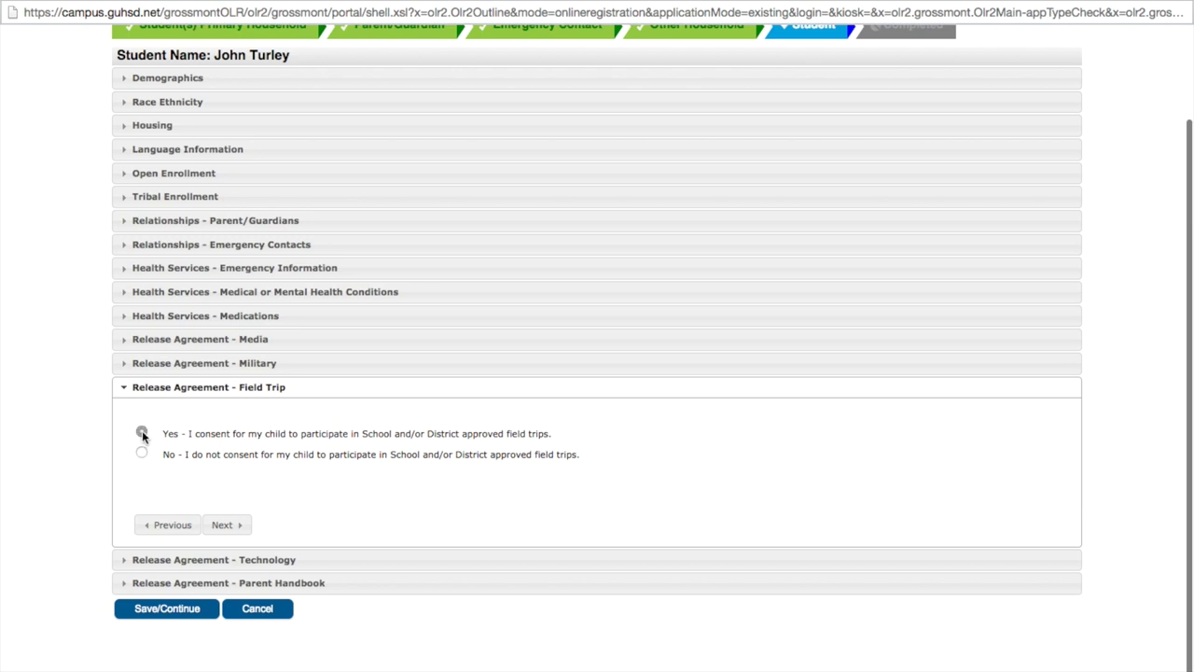
left_click(225, 524)
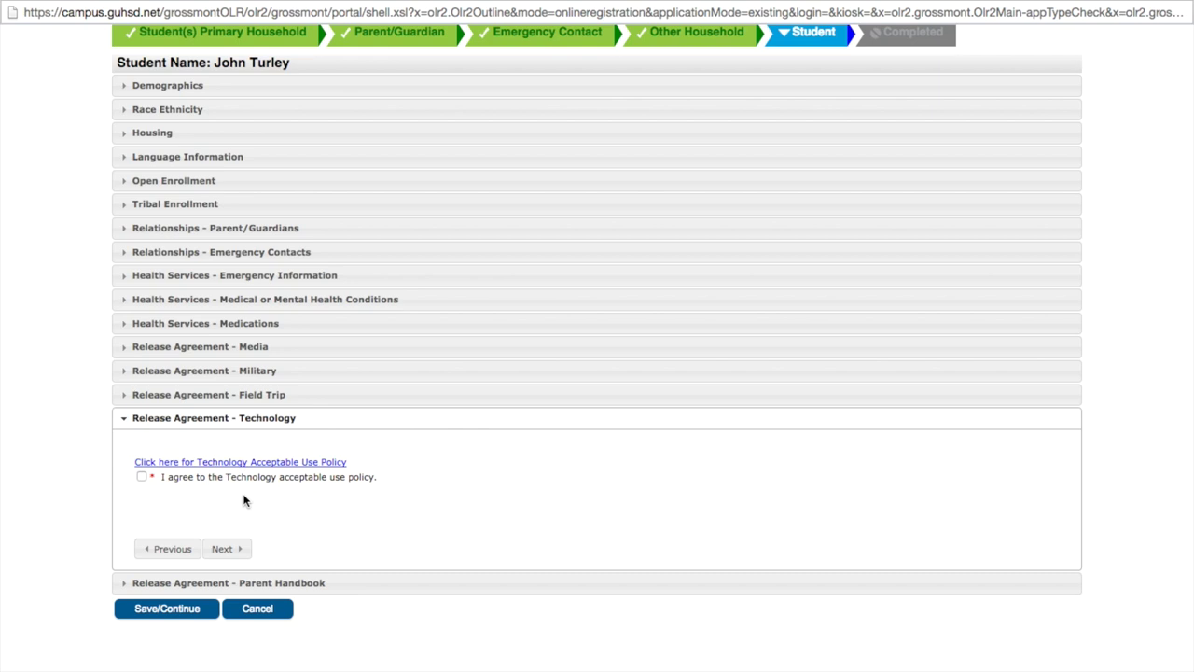
Try agreeing to the technology policy, dismiss the open-policy-first warning, and bring up the browser window list.
left_click(142, 476)
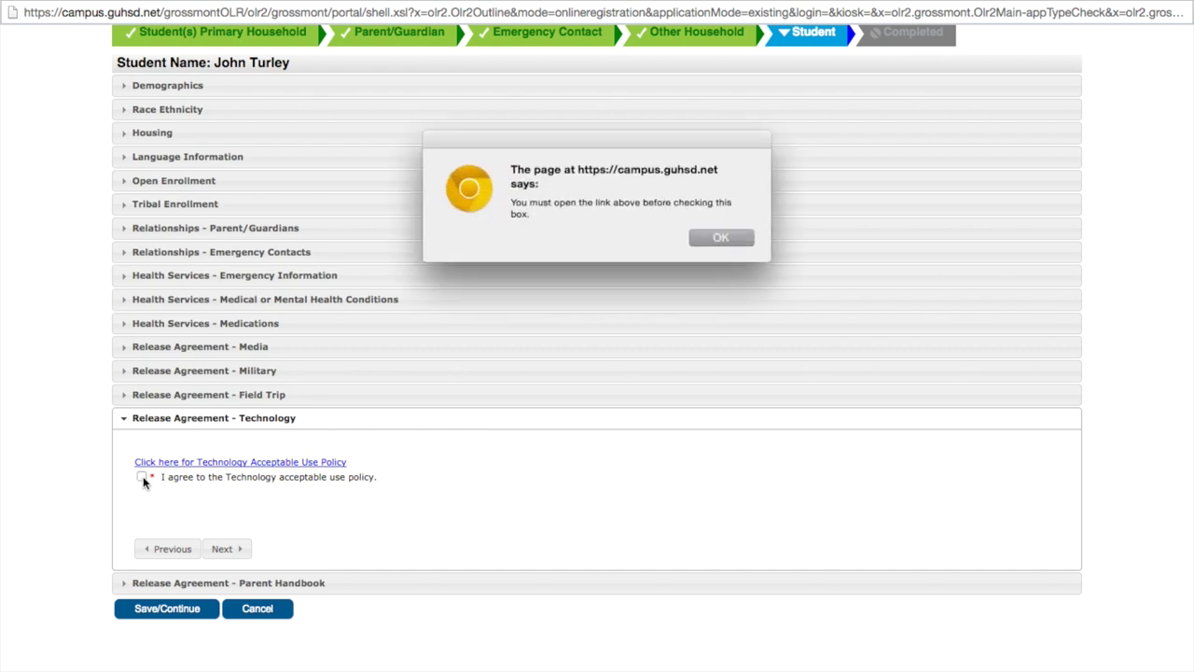
left_click(719, 235)
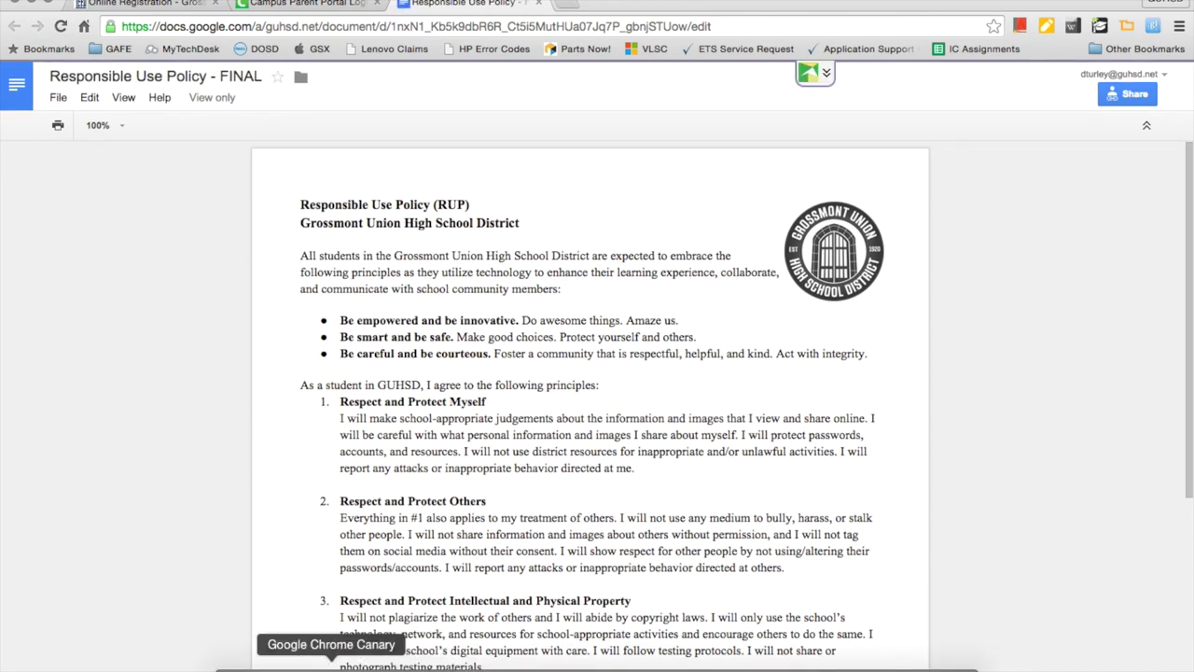
right_click(331, 665)
Return to the registration window and check agreement to the Technology acceptable use policy.
left_click(340, 423)
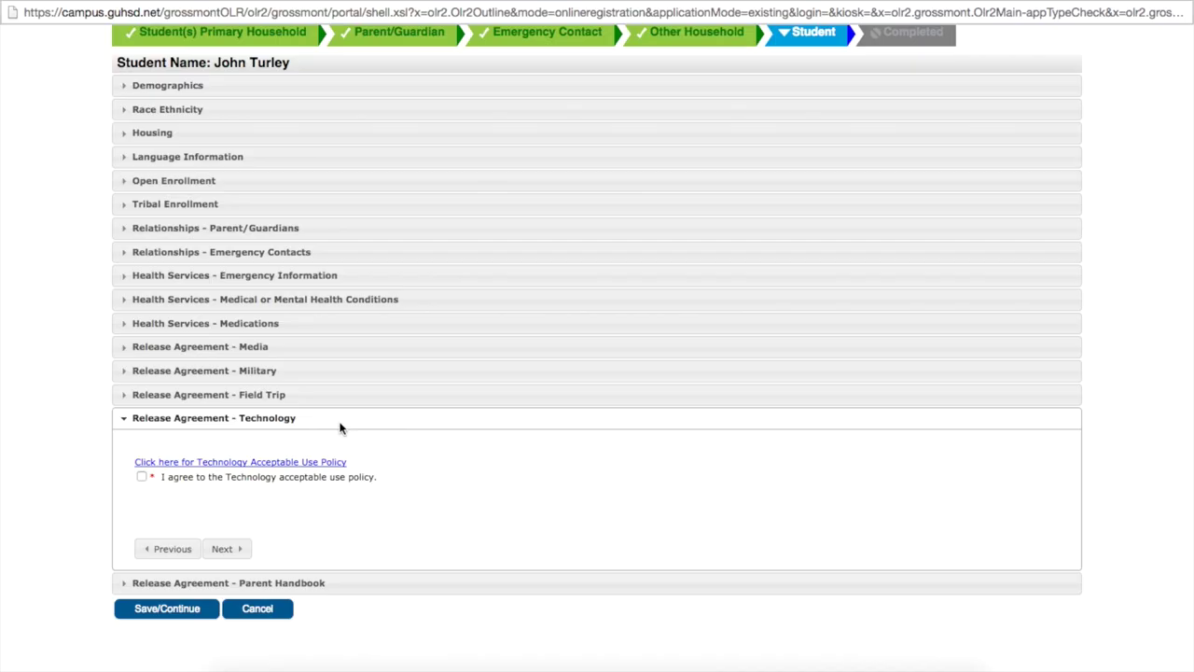
left_click(141, 477)
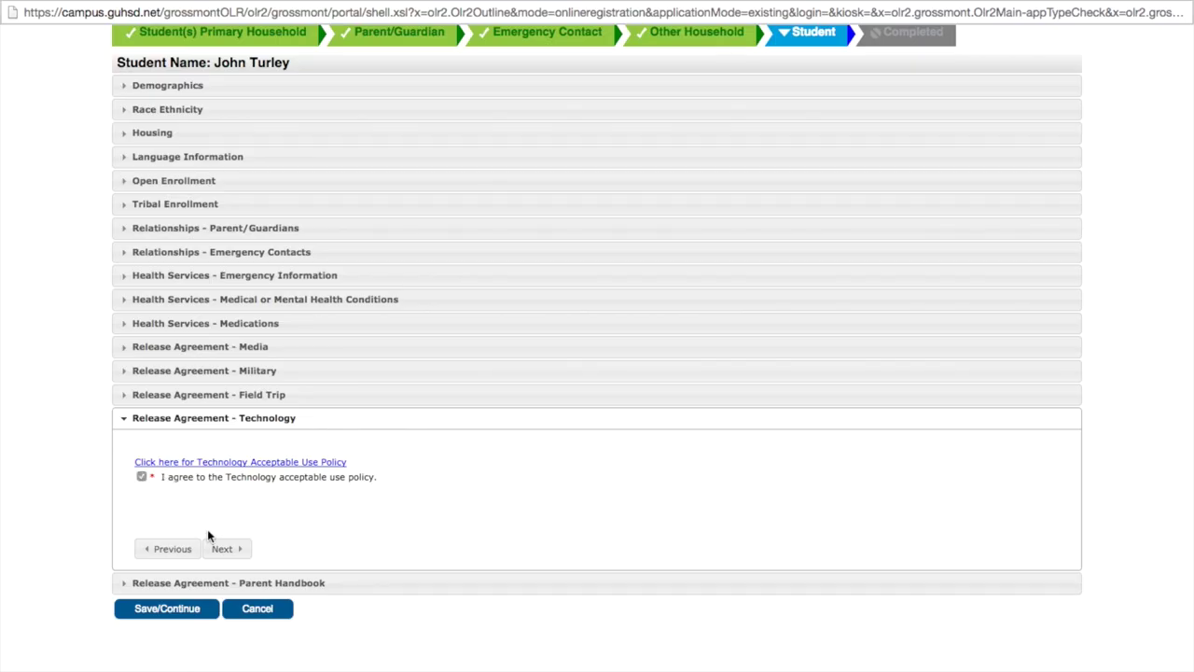
left_click(222, 550)
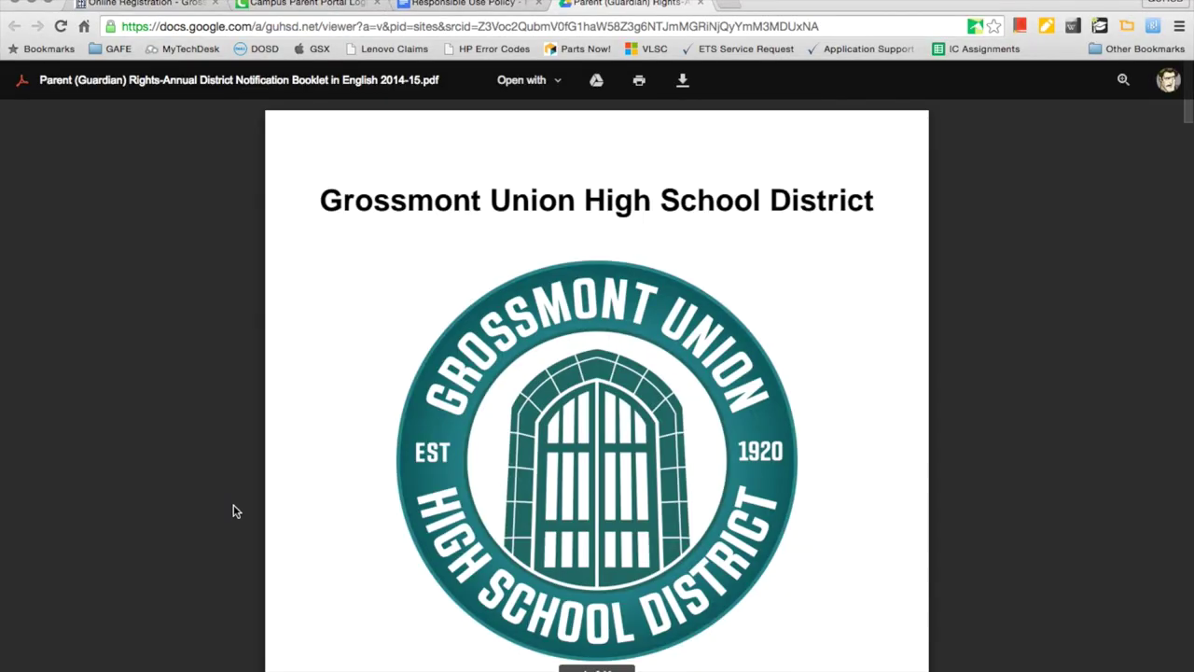
Leave the handbook PDF and switch back to the Online Registration window.
right_click(331, 664)
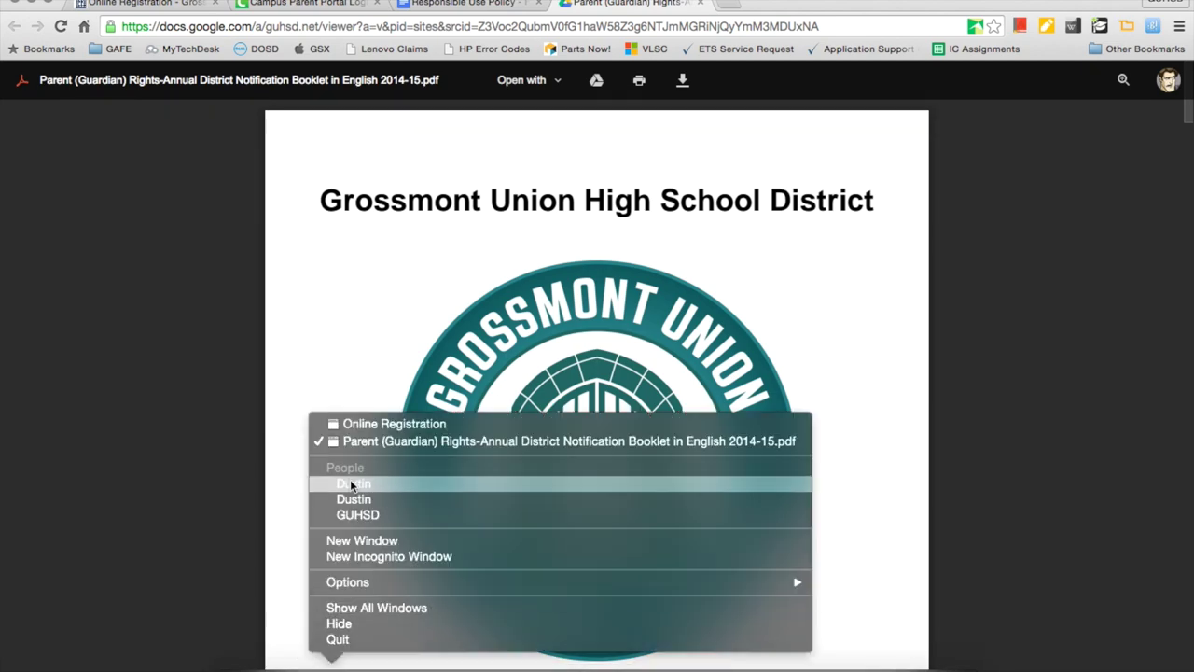
left_click(350, 424)
Acknowledge receipt of the parent handbook and save the student as completed.
left_click(147, 518)
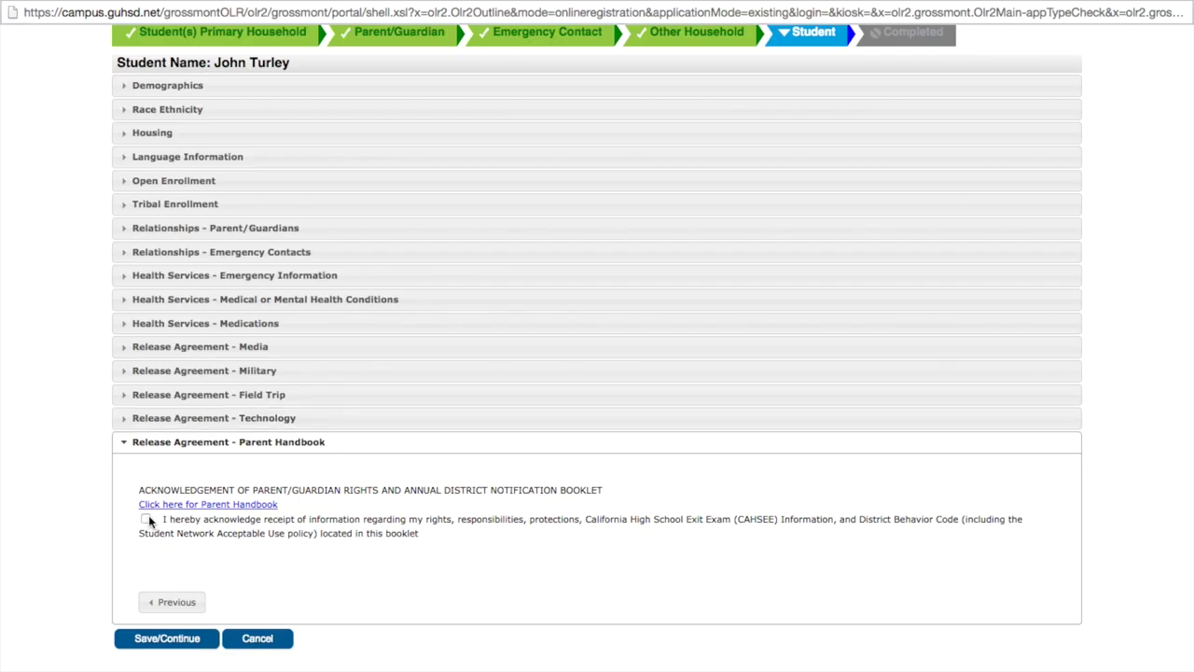
left_click(166, 638)
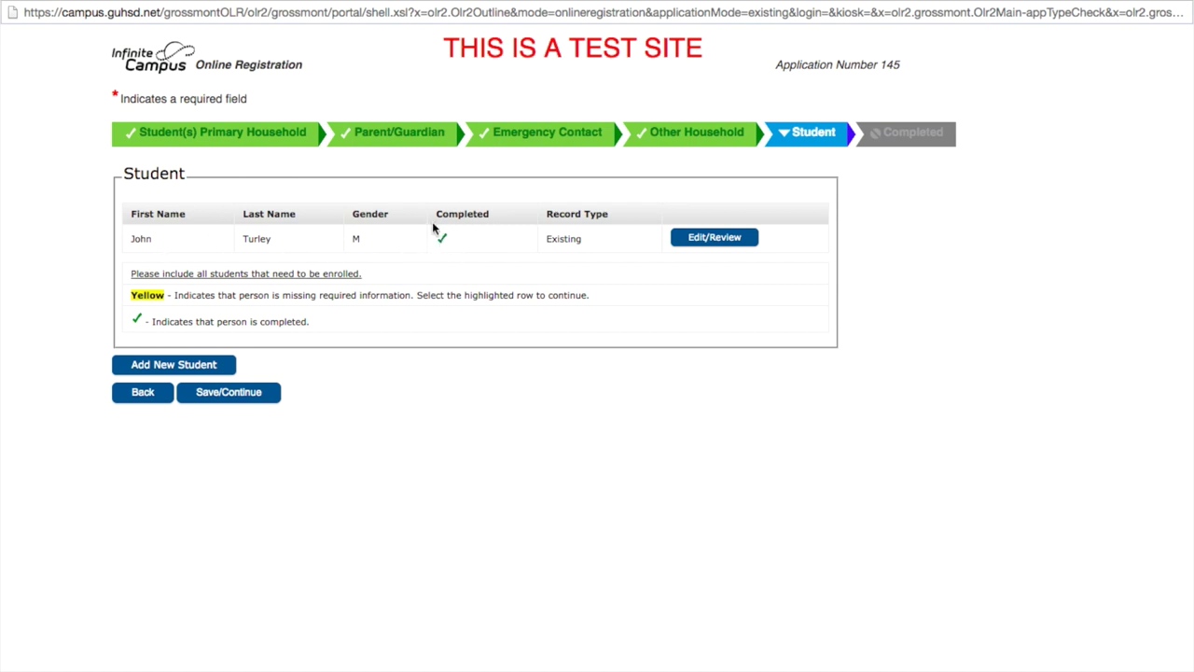
left_click(247, 392)
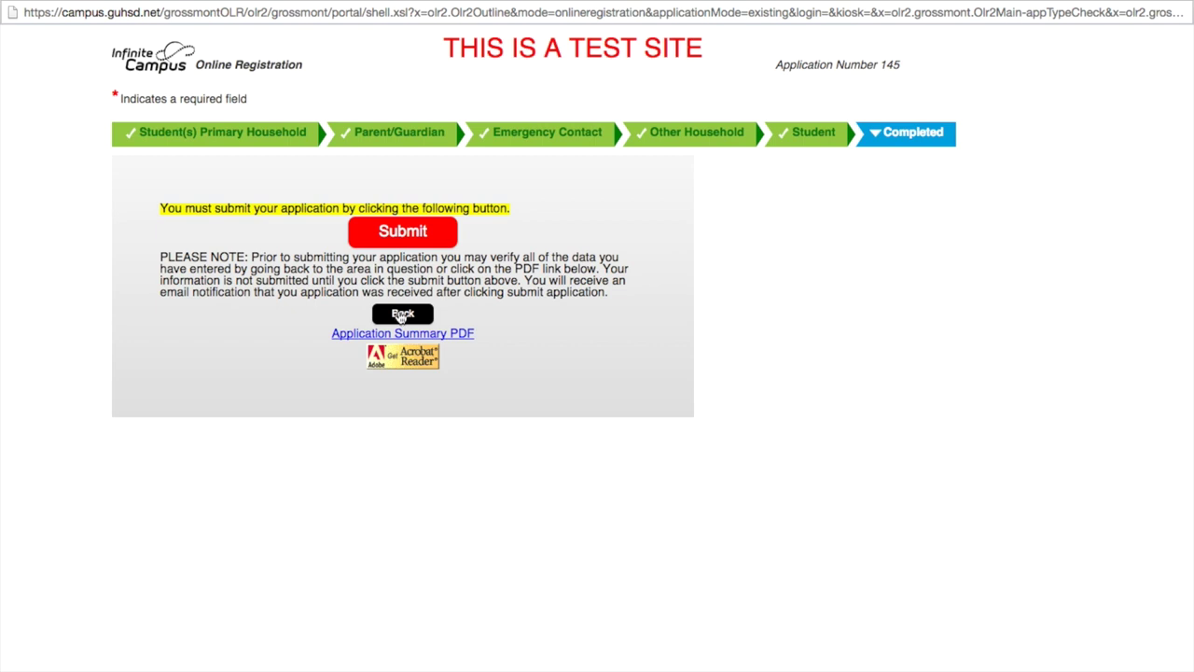
Submit the registration application and confirm the submission.
left_click(399, 235)
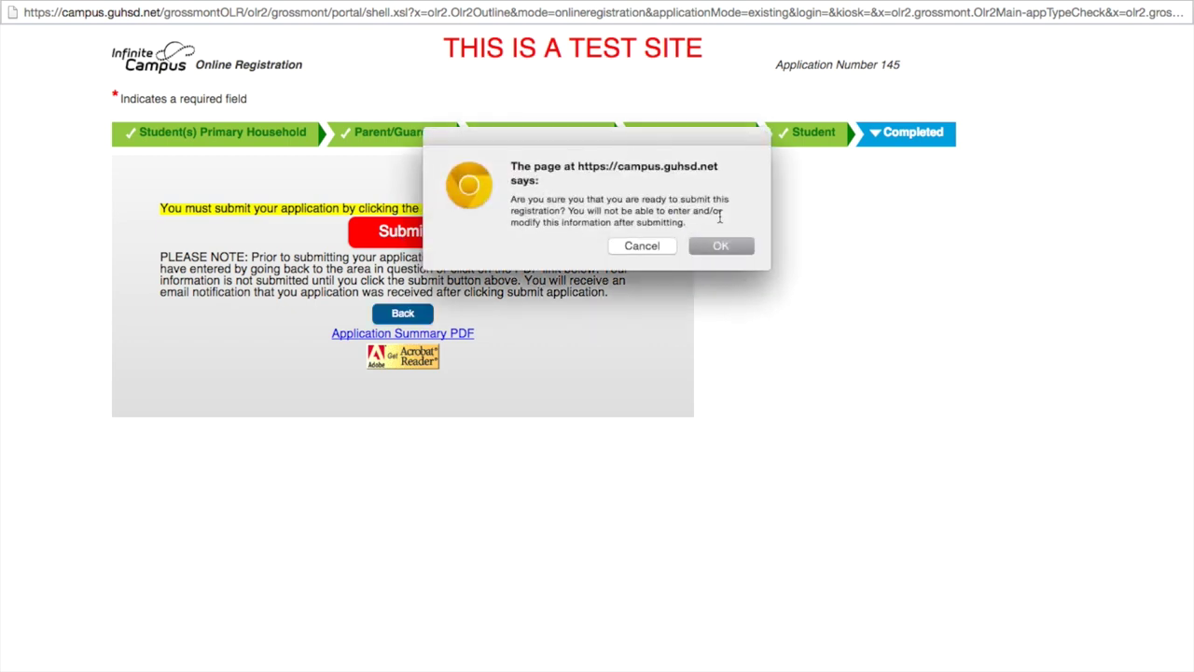
left_click(719, 248)
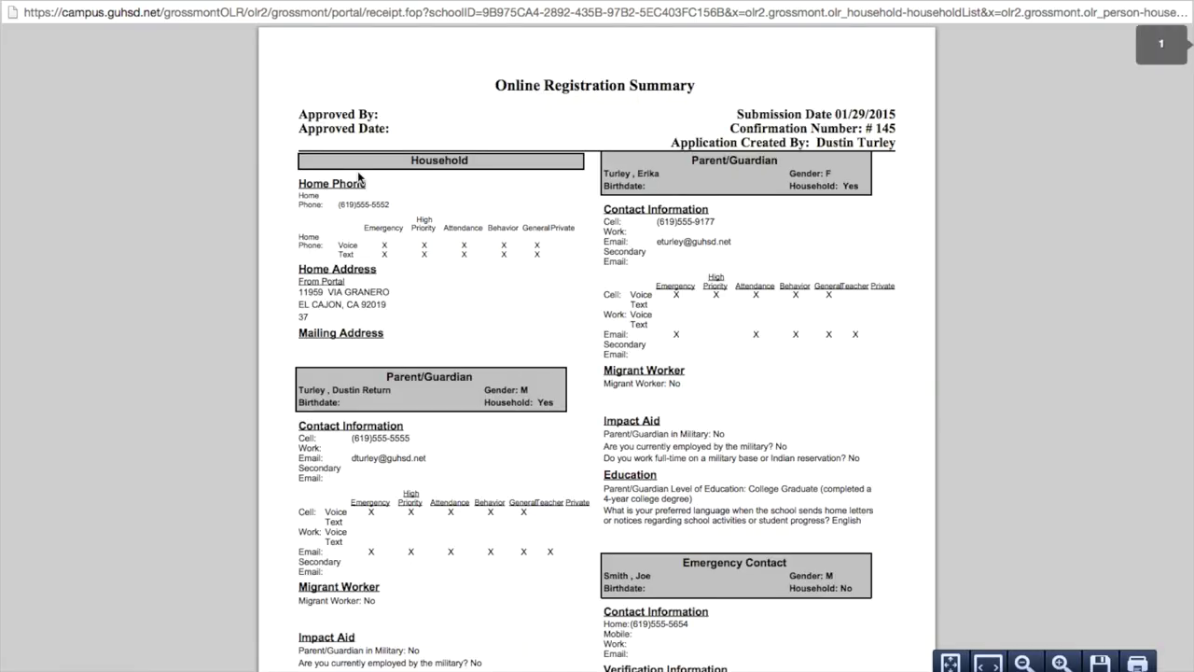
Scroll through the Online Registration Summary PDF to review the submitted household and student details.
scroll(677, 355, "down", 6)
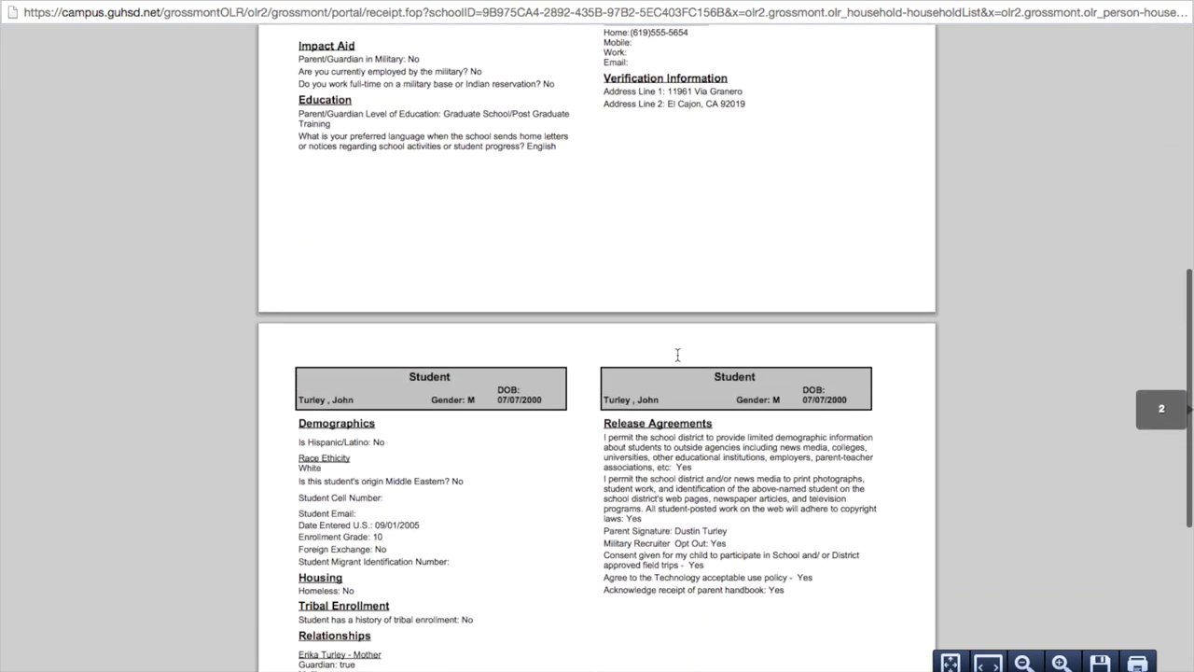
scroll(678, 354, "down", 5)
scroll(677, 354, "up", 11)
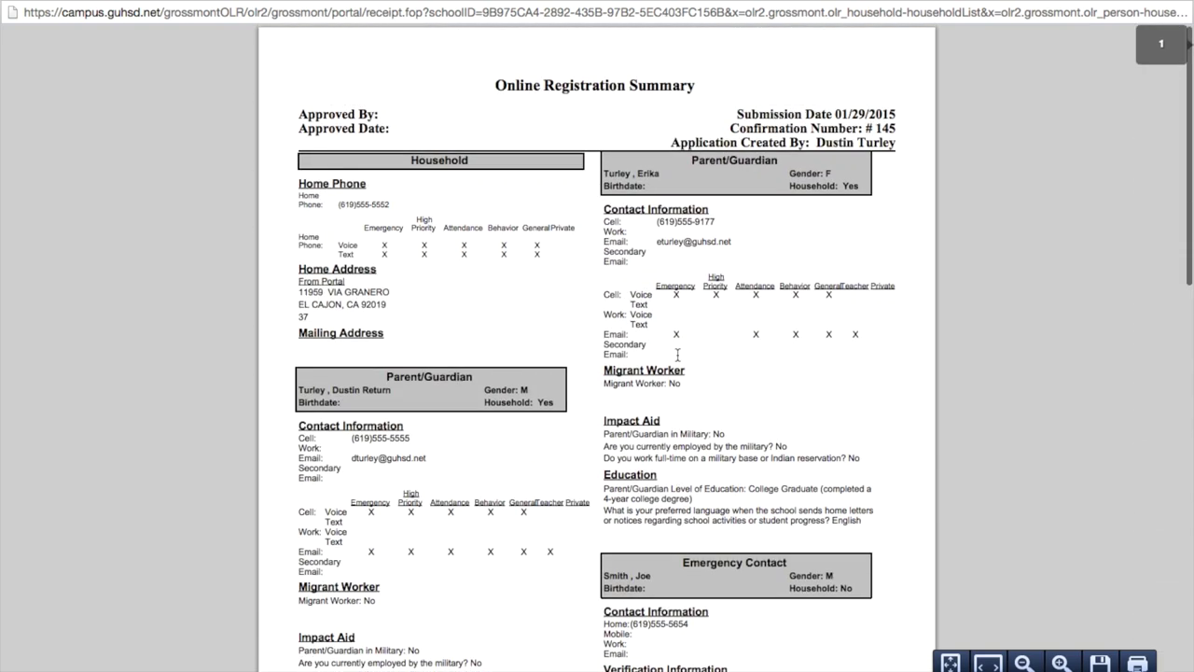